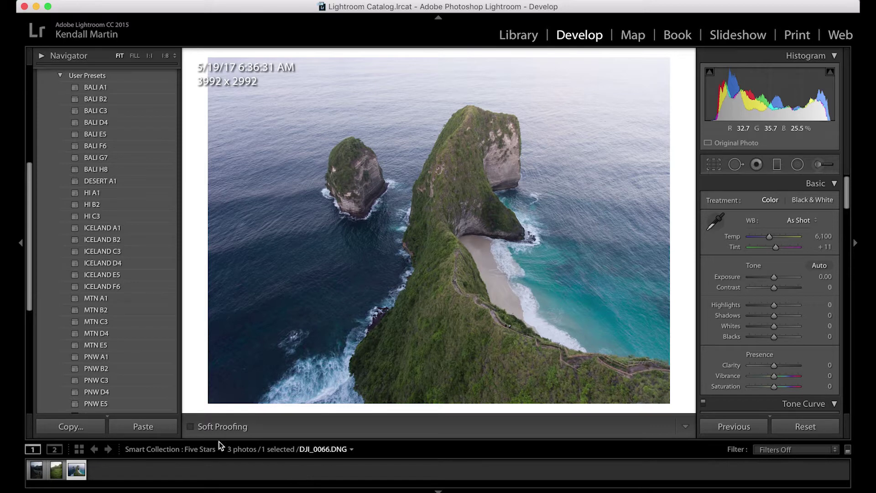
Step: Load the misty mountain-lake hiker photo from the filmstrip and scroll the presets down to PNW
{"action": "left_click", "coordinate": [36, 470]}
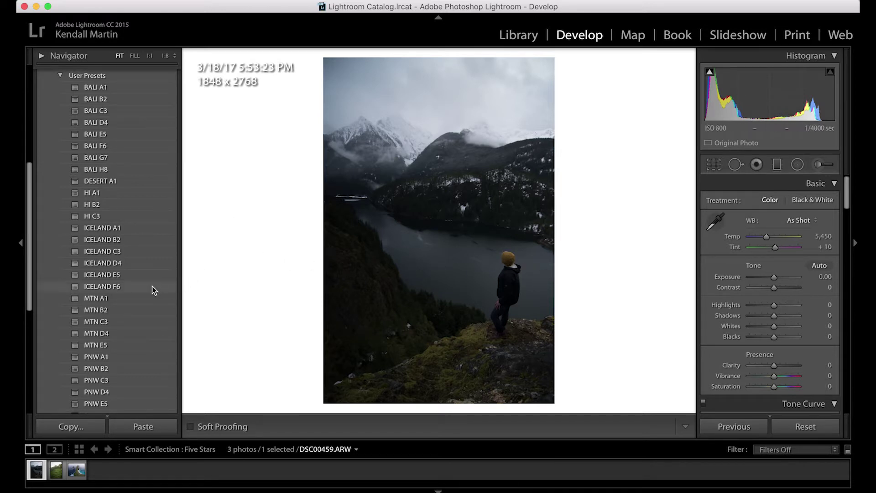
{"action": "scroll", "coordinate": [147, 278], "scroll_direction": "down", "scroll_amount": 5}
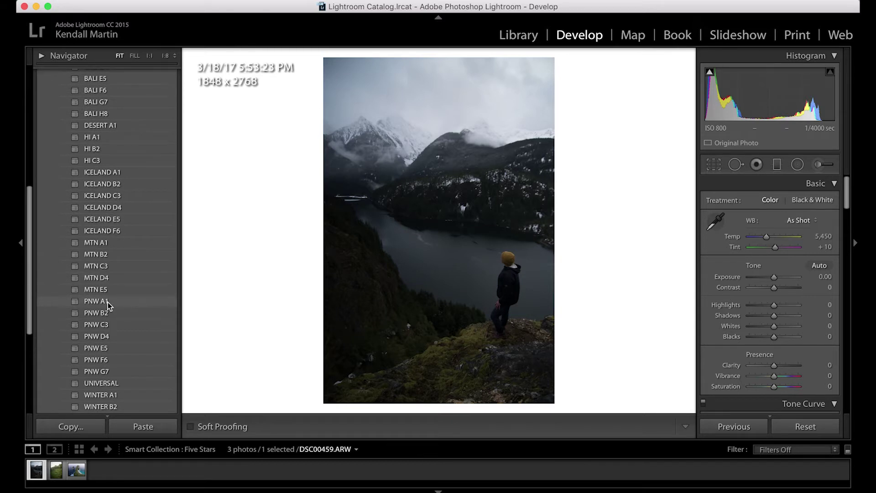
Step: Apply PNW A1 with Exposure +0.75 and Shadows +50, then view the unedited before version
{"action": "left_click", "coordinate": [104, 302]}
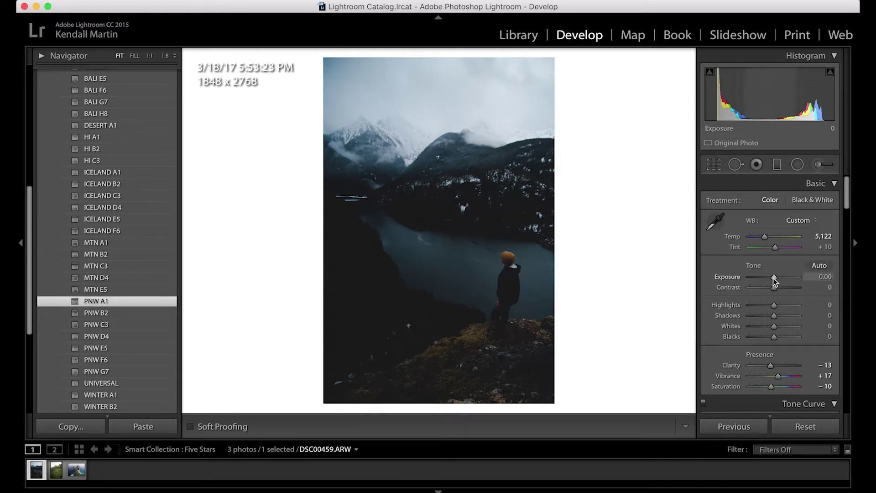
{"action": "left_click_drag", "start_coordinate": [775, 315], "coordinate": [790, 318]}
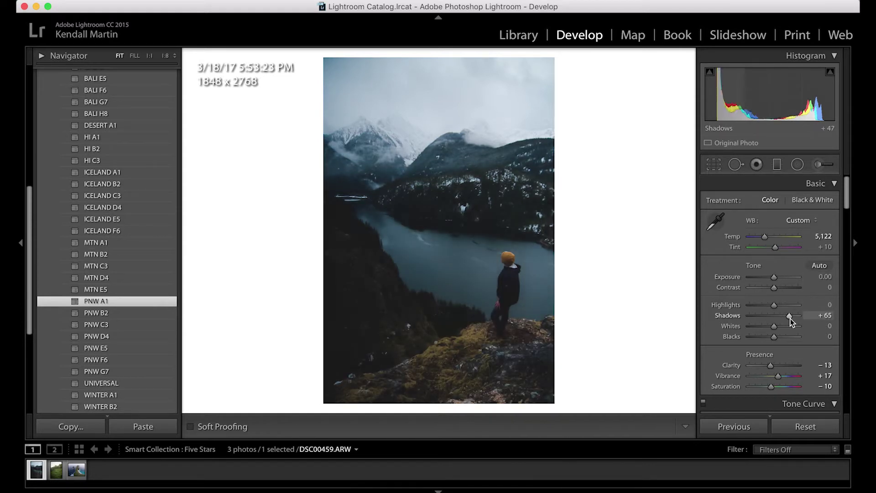
{"action": "left_click_drag", "start_coordinate": [774, 276], "coordinate": [777, 276]}
{"action": "left_click_drag", "start_coordinate": [789, 316], "coordinate": [786, 317]}
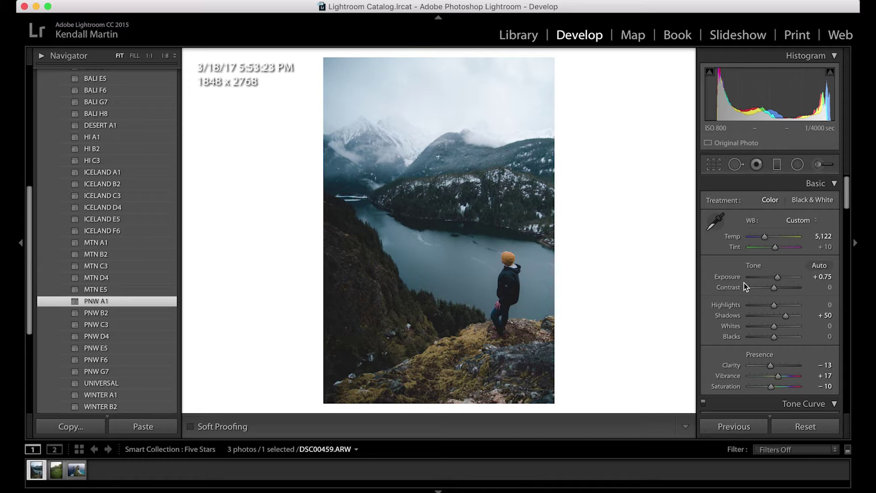
{"action": "key", "text": "backslash"}
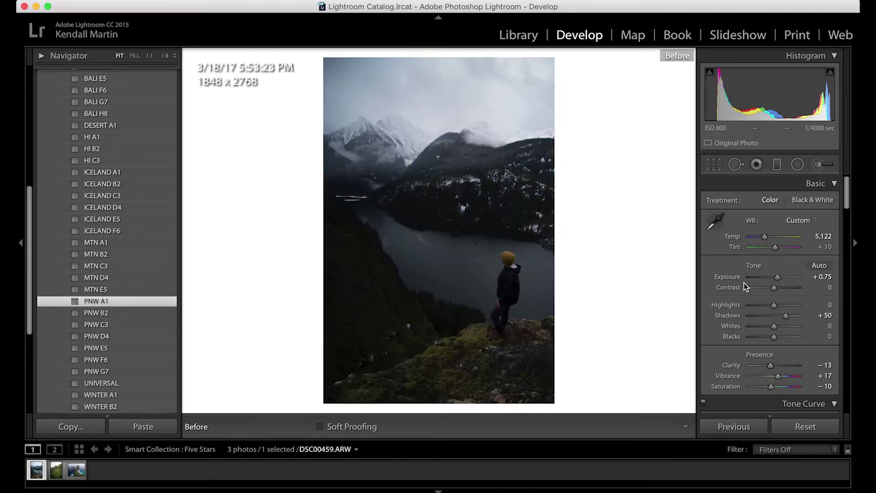
{"action": "key", "text": "backslash"}
{"action": "key", "text": "backslash"}
{"action": "key", "text": "backslash"}
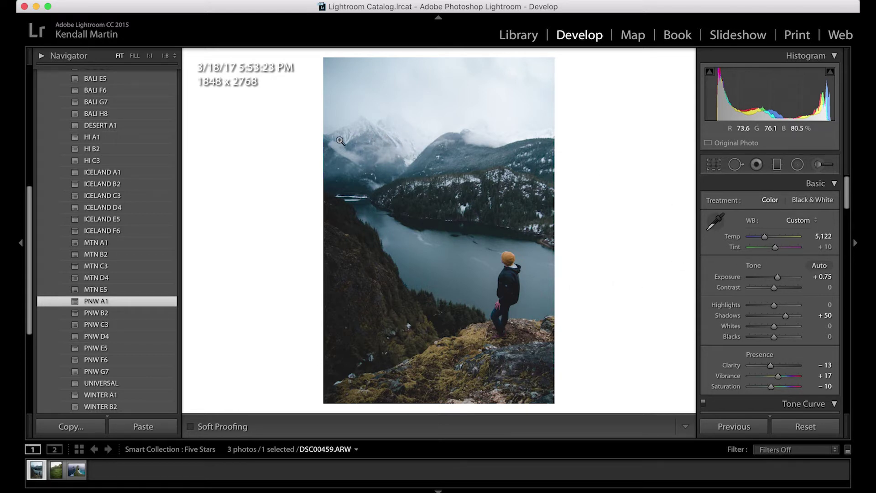
{"action": "left_click", "coordinate": [820, 168]}
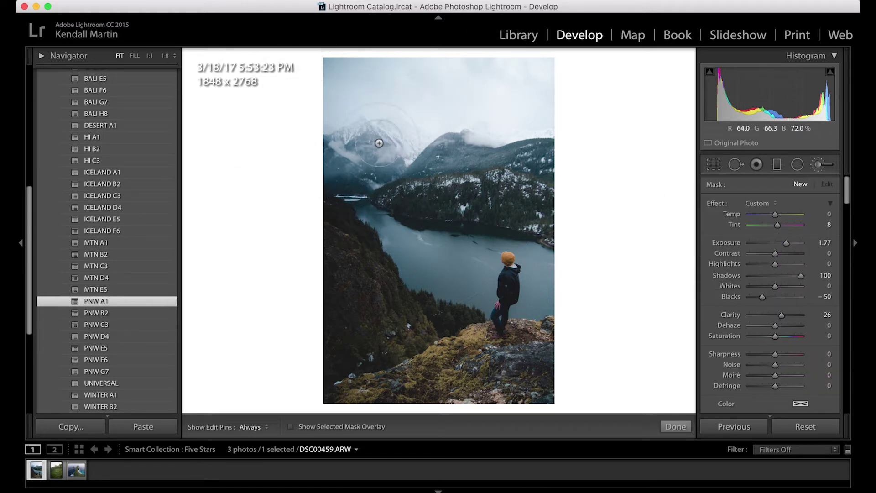
Step: Paint an Adjustment Brush mask over the mist across the mountain peaks
{"action": "key", "text": "h"}
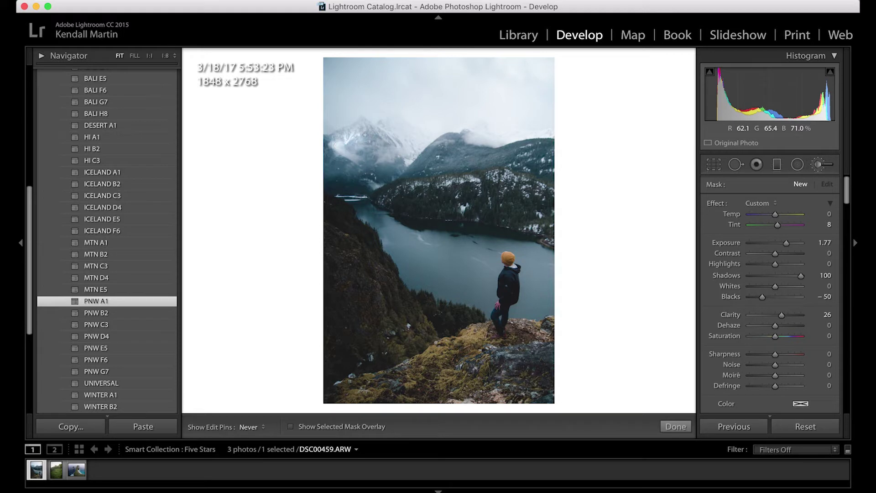
{"action": "mouse_move", "coordinate": [365, 135]}
{"action": "left_mouse_down"}
{"action": "mouse_move", "coordinate": [396, 126]}
{"action": "mouse_move", "coordinate": [427, 142]}
{"action": "mouse_move", "coordinate": [535, 140]}
{"action": "mouse_move", "coordinate": [338, 145]}
{"action": "left_mouse_up"}
{"action": "key", "text": "h"}
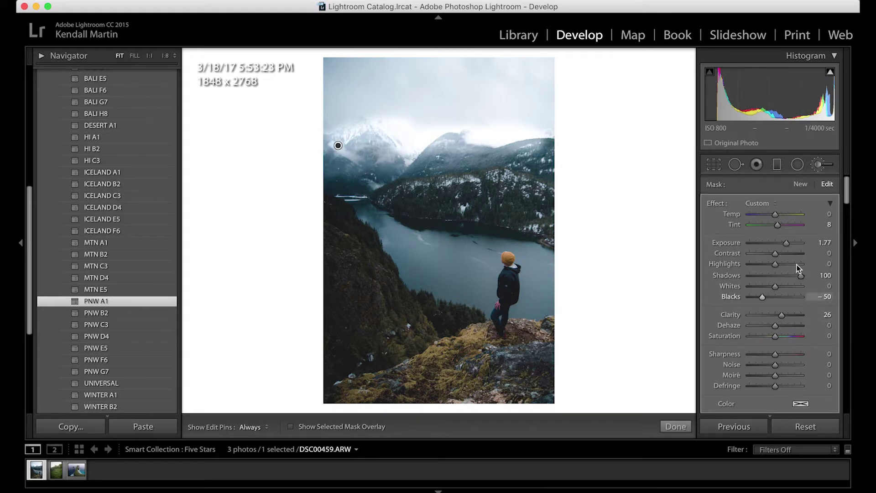
Step: Zero the brush's exposure, shadows, blacks, clarity and tint, and set Highlights to −48
{"action": "double_click", "coordinate": [785, 241]}
{"action": "double_click", "coordinate": [801, 276]}
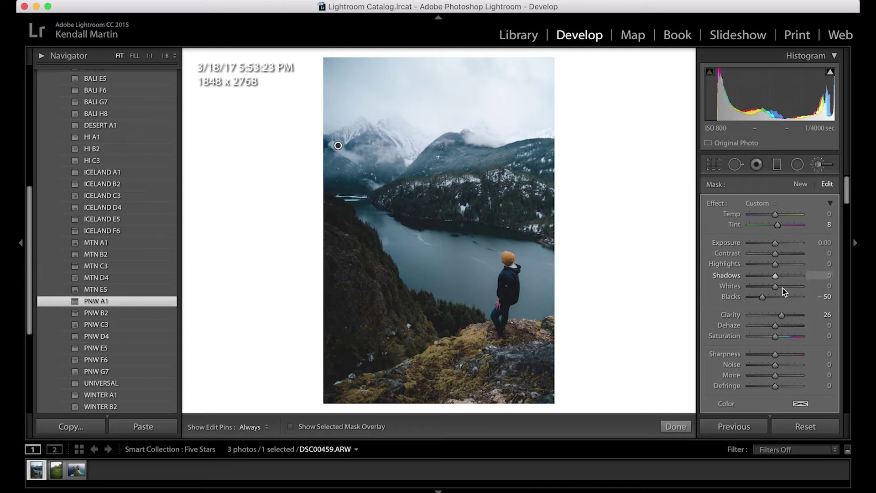
{"action": "double_click", "coordinate": [761, 296]}
{"action": "double_click", "coordinate": [781, 315]}
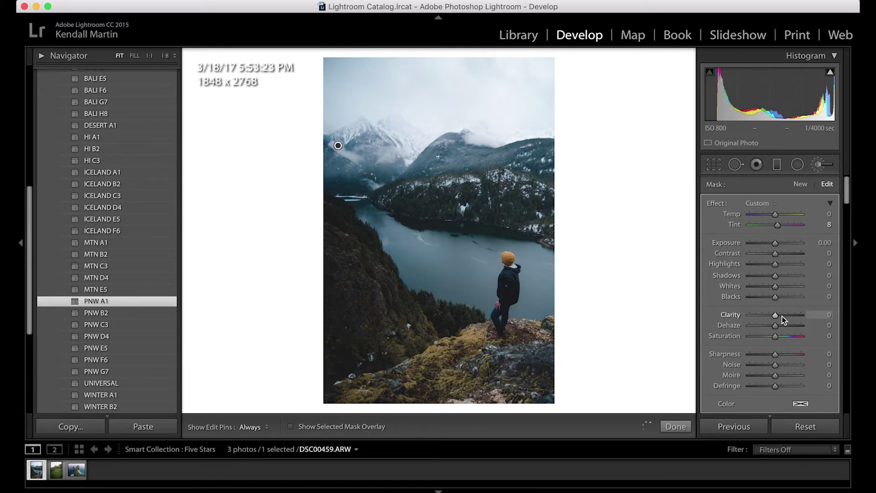
{"action": "double_click", "coordinate": [776, 223]}
{"action": "left_click_drag", "start_coordinate": [776, 264], "coordinate": [763, 264]}
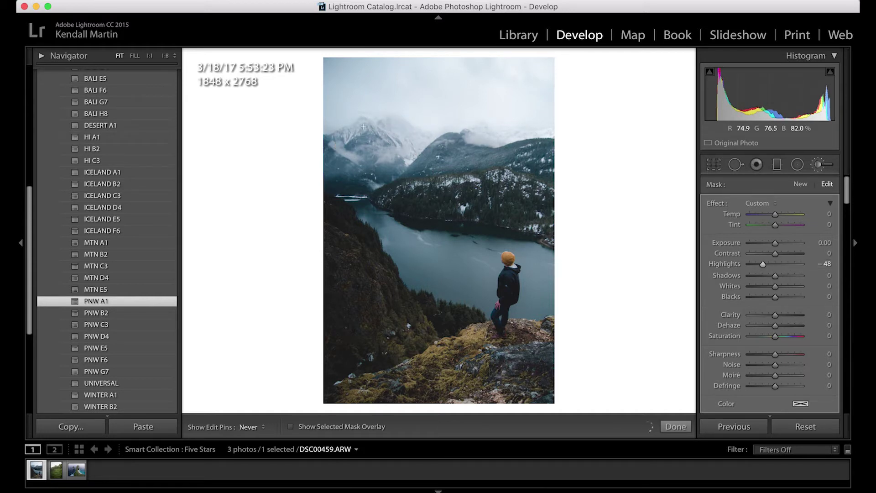
Step: Switch the brush to erase mode and make it smaller
{"action": "key", "text": "alt"}
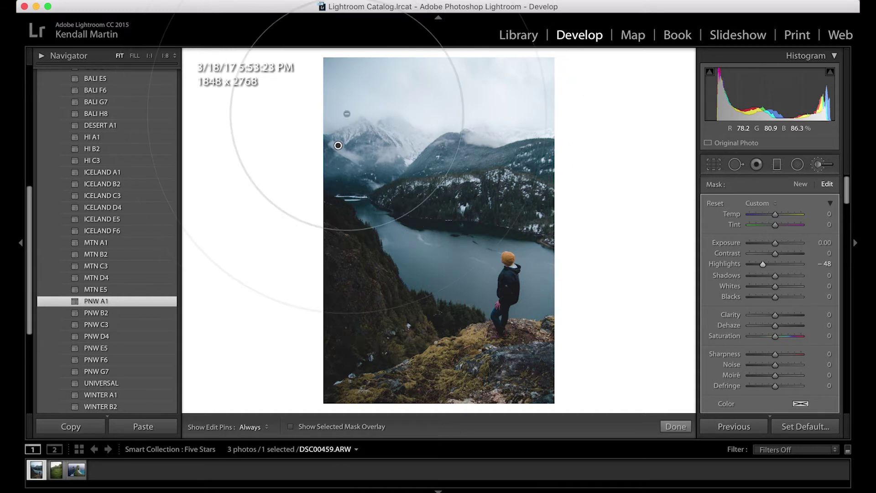
{"action": "scroll", "coordinate": [358, 154], "scroll_direction": "down", "scroll_amount": 5}
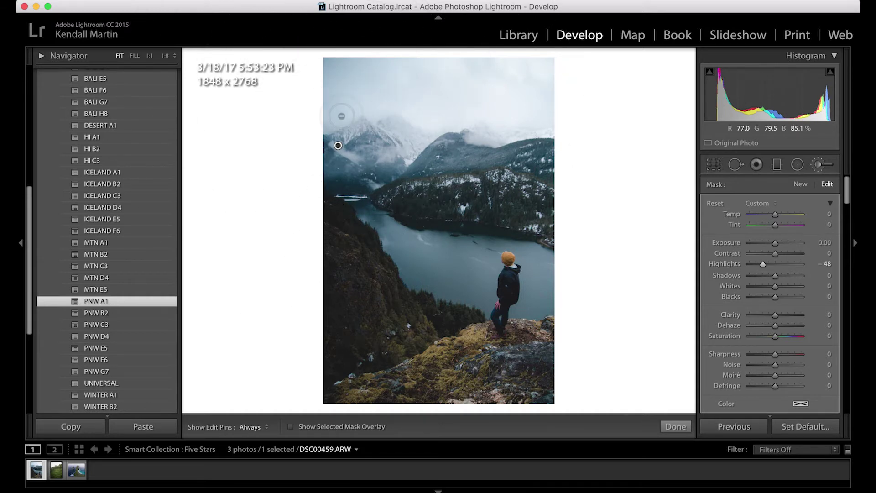
{"action": "key", "text": "h"}
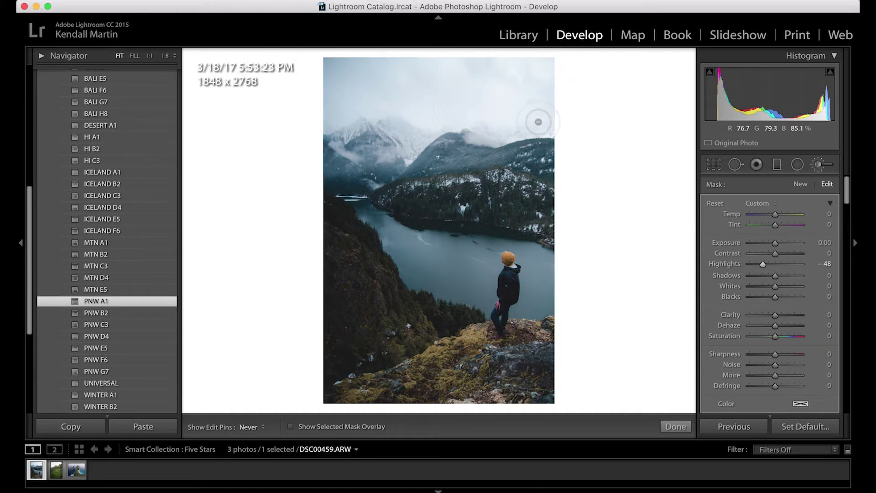
Step: Start a new brush with exposure, shadows and clarity zeroed, Shadows +25, and paint the left hillside
{"action": "key", "text": "h"}
{"action": "left_click", "coordinate": [821, 165]}
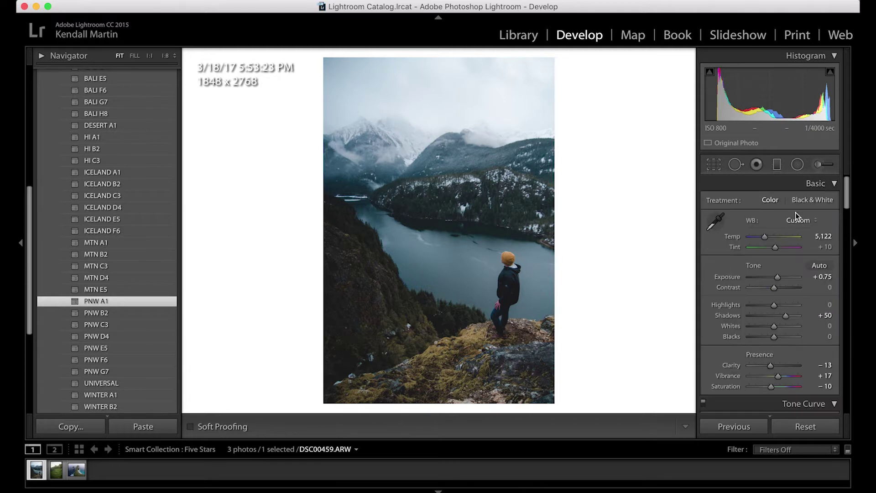
{"action": "left_click", "coordinate": [834, 166]}
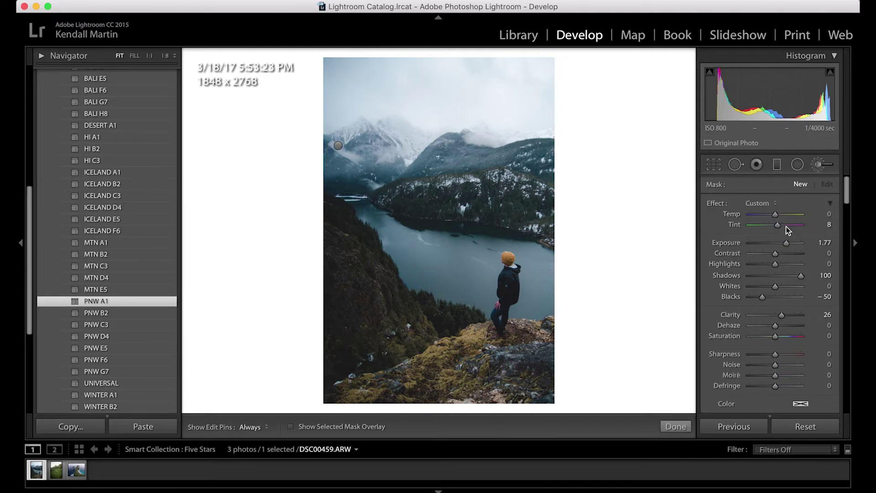
{"action": "double_click", "coordinate": [787, 243]}
{"action": "double_click", "coordinate": [801, 276]}
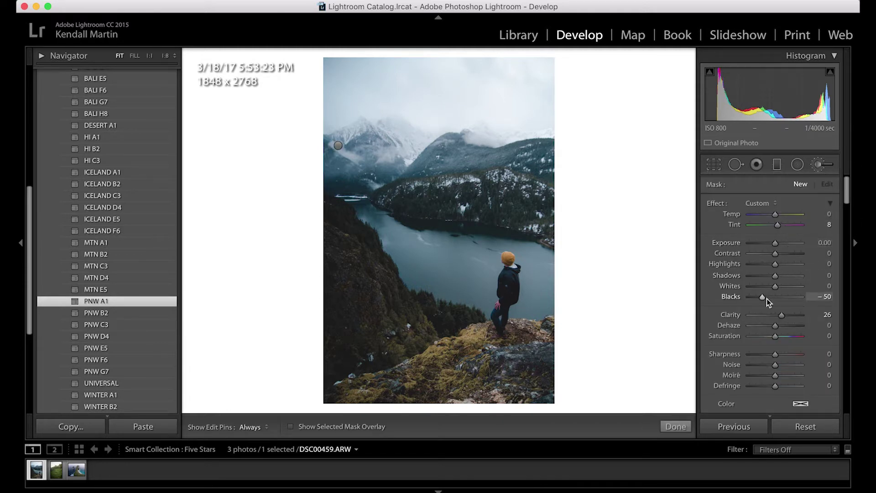
{"action": "double_click", "coordinate": [782, 315]}
{"action": "left_click_drag", "start_coordinate": [776, 276], "coordinate": [783, 276]}
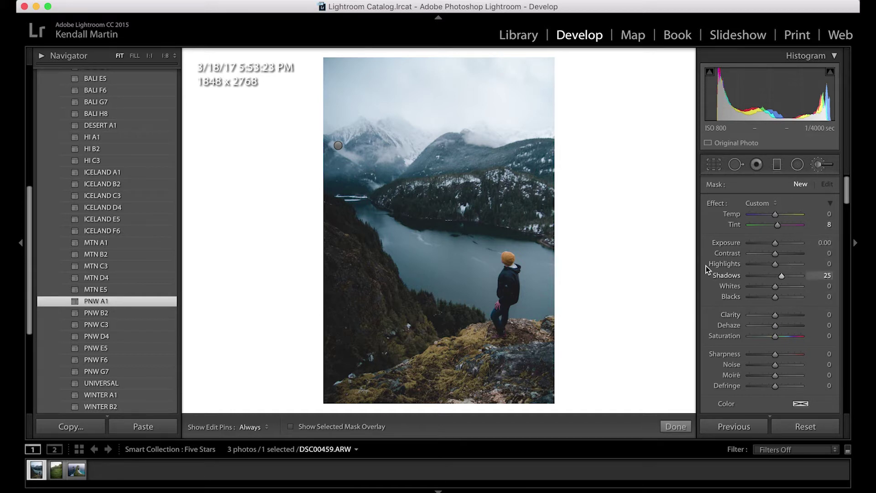
{"action": "key", "text": "h"}
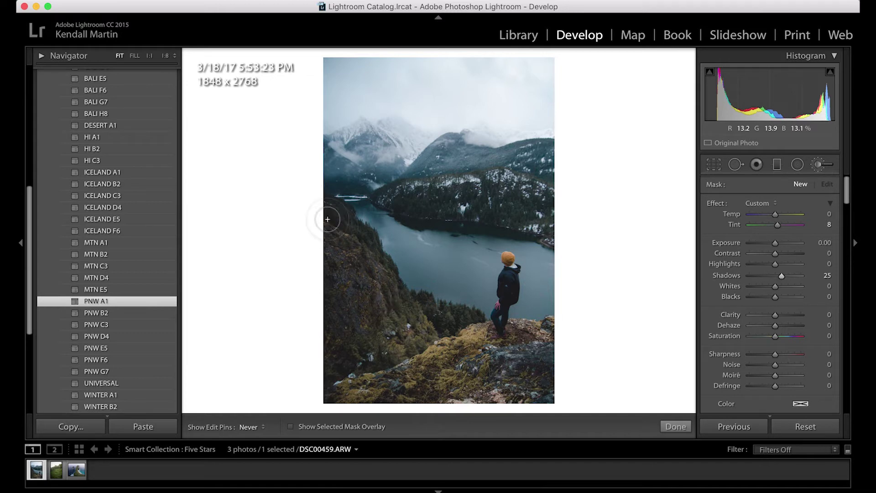
{"action": "key", "text": "h"}
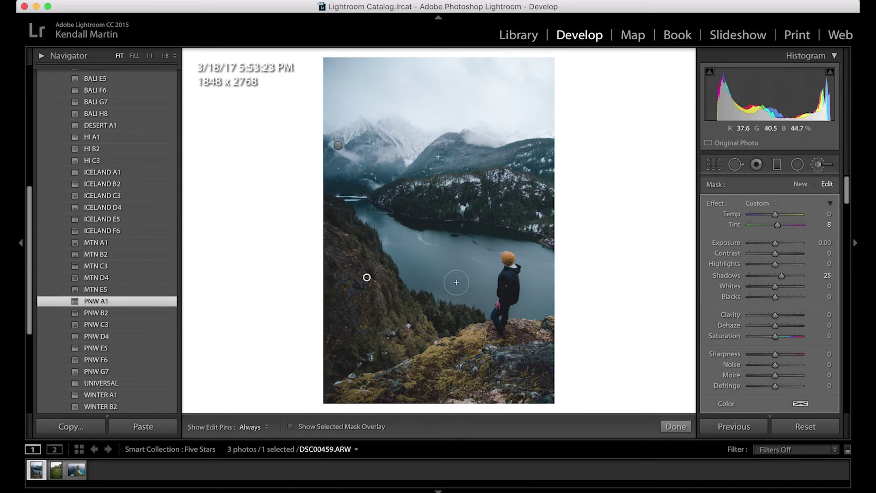
Step: With the red mask overlay shown, erase the mask's fringe spilling onto the lake
{"action": "key", "text": "o"}
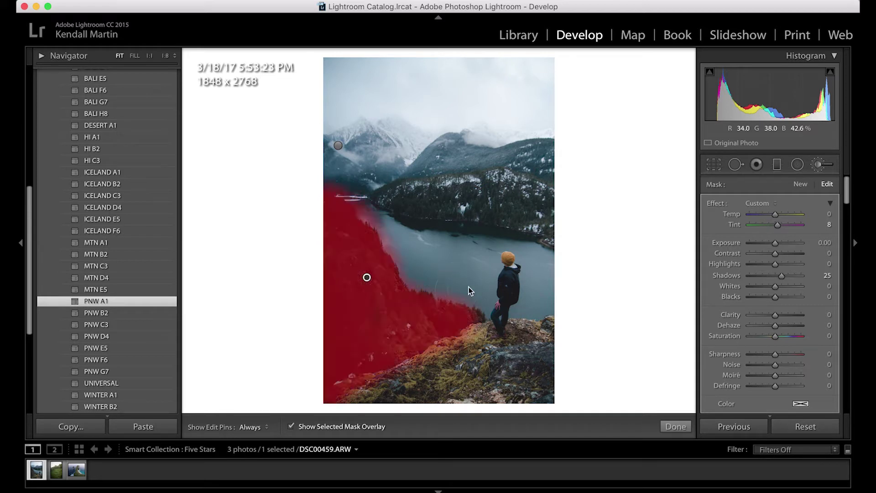
{"action": "key", "text": "alt"}
{"action": "key", "text": "h"}
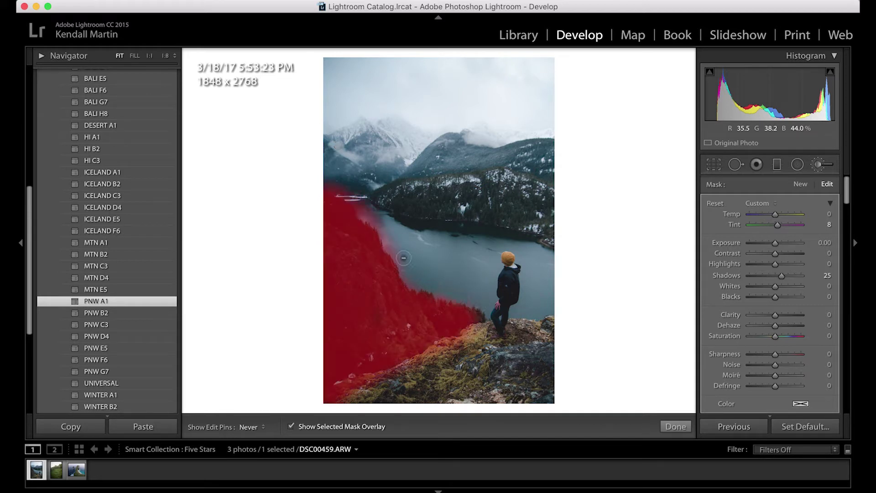
{"action": "mouse_move", "coordinate": [403, 258]}
{"action": "left_mouse_down"}
{"action": "mouse_move", "coordinate": [358, 195]}
{"action": "mouse_move", "coordinate": [323, 186]}
{"action": "mouse_move", "coordinate": [379, 228]}
{"action": "left_mouse_up"}
{"action": "key", "text": "h"}
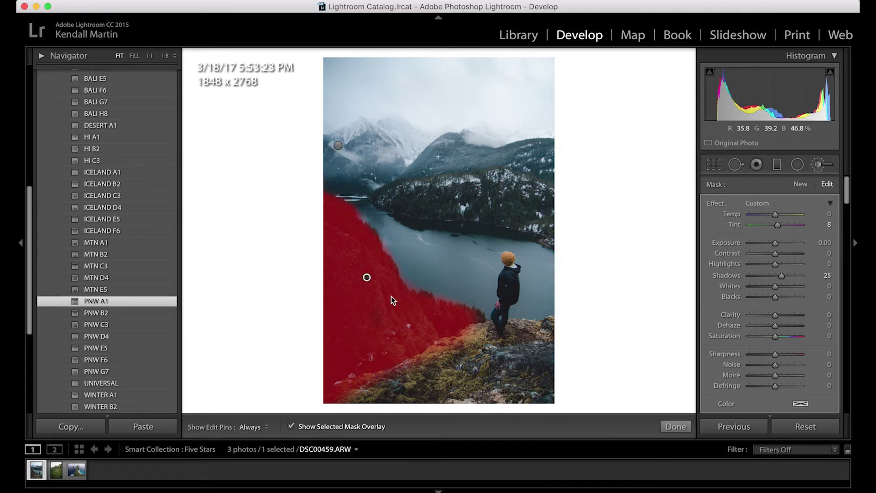
{"action": "key", "text": "alt"}
{"action": "key", "text": "h"}
{"action": "key", "text": "h"}
{"action": "key", "text": "o"}
{"action": "key", "text": "o"}
Step: Erase a diagonal strip of the hillside mask and hide the red overlay
{"action": "key", "text": "alt"}
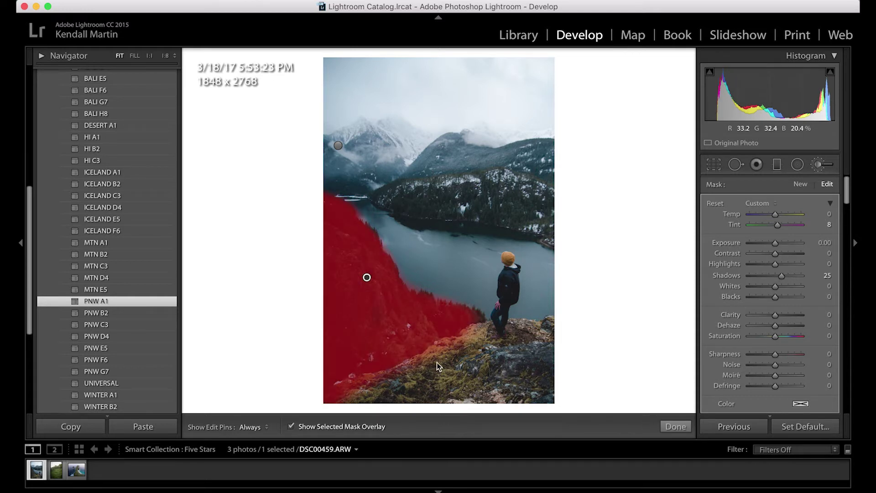
{"action": "mouse_move", "coordinate": [350, 206]}
{"action": "left_mouse_down"}
{"action": "mouse_move", "coordinate": [372, 301]}
{"action": "mouse_move", "coordinate": [416, 330]}
{"action": "mouse_move", "coordinate": [385, 336]}
{"action": "mouse_move", "coordinate": [337, 235]}
{"action": "mouse_move", "coordinate": [398, 322]}
{"action": "left_mouse_up"}
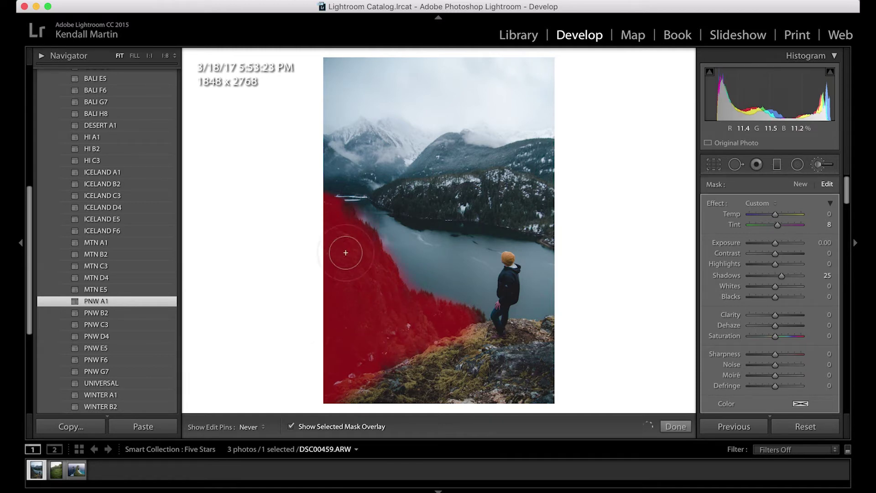
{"action": "key", "text": "h"}
{"action": "key", "text": "o"}
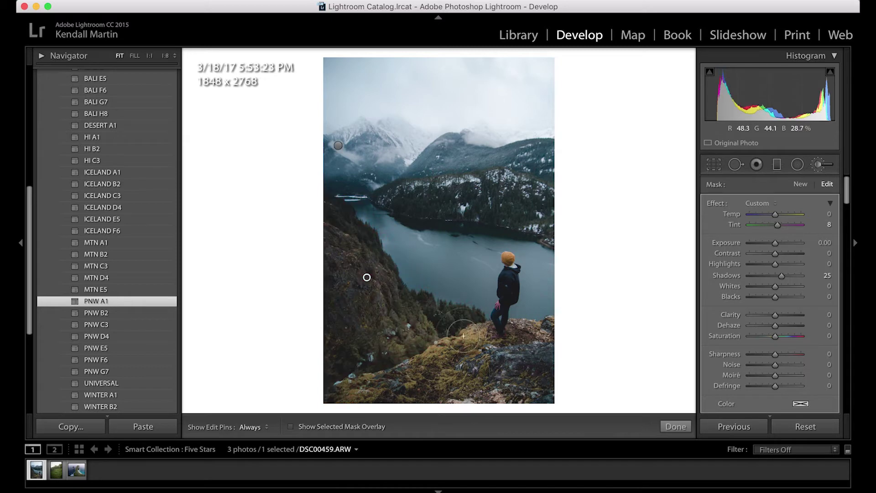
{"action": "key", "text": "backslash"}
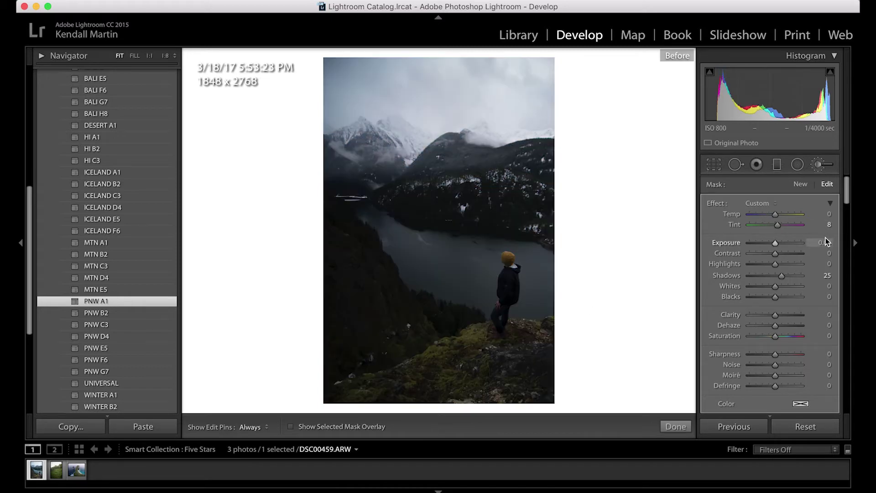
{"action": "key", "text": "backslash"}
{"action": "key", "text": "backslash"}
{"action": "key", "text": "backslash"}
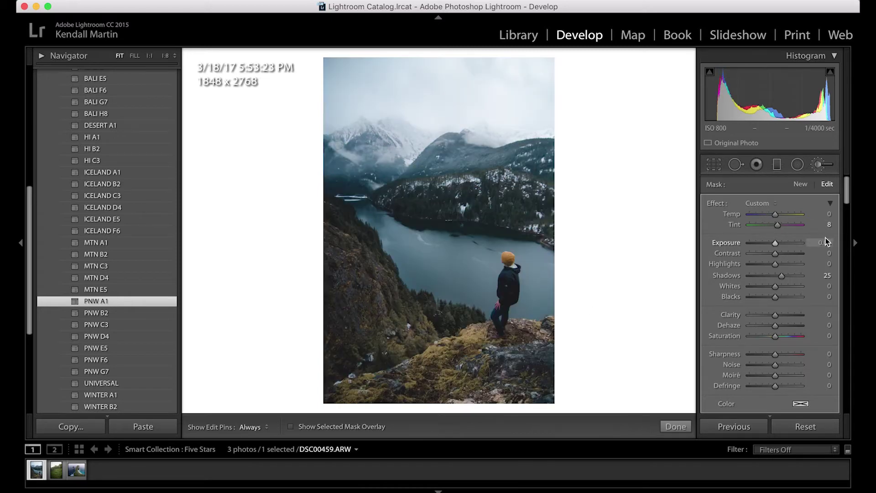
{"action": "key", "text": "backslash"}
{"action": "key", "text": "backslash"}
{"action": "key", "text": "backslash"}
{"action": "key", "text": "backslash"}
{"action": "key", "text": "backslash"}
{"action": "key", "text": "backslash"}
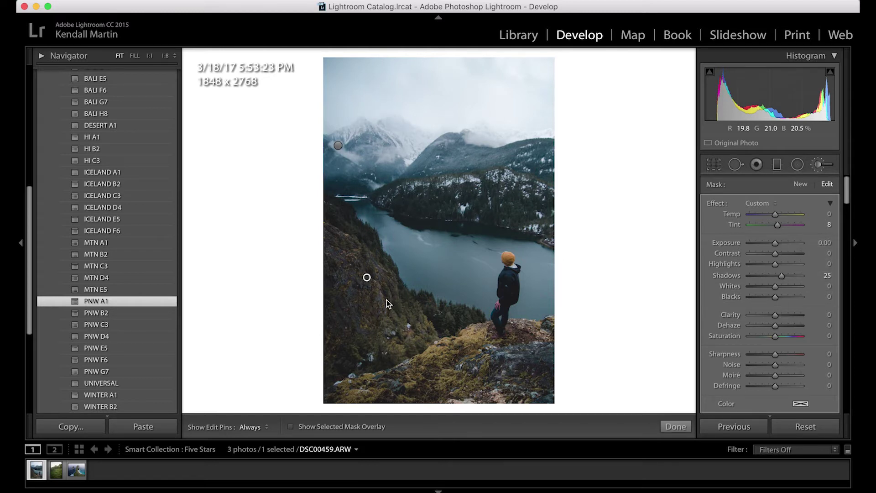
{"action": "left_click", "coordinate": [56, 470]}
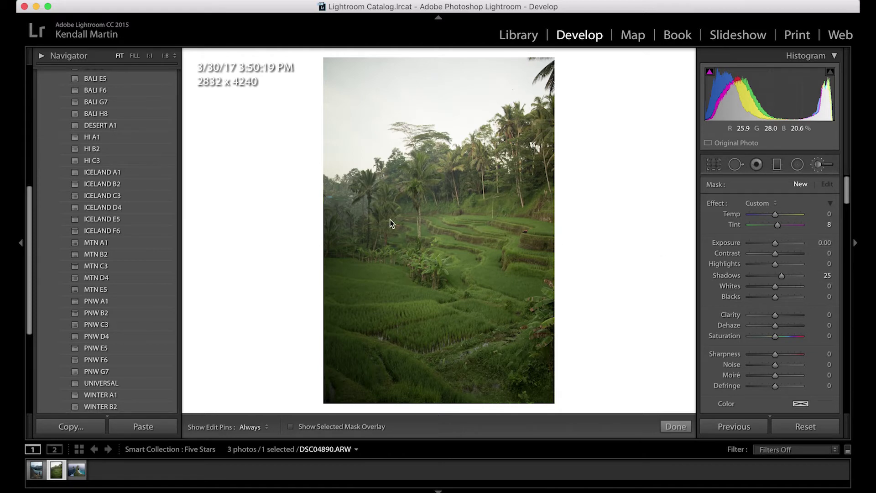
Step: Close the Adjustment Brush and apply the BALI A1 preset to the rice terrace photo
{"action": "left_click", "coordinate": [818, 163]}
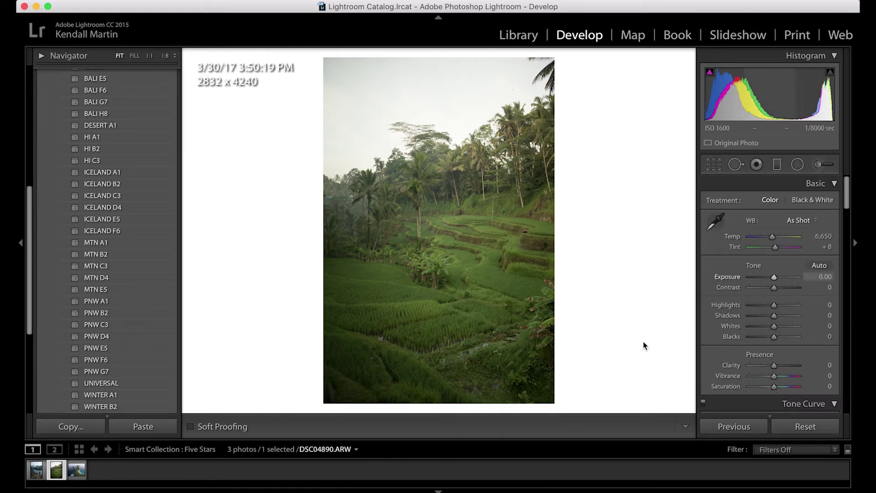
{"action": "scroll", "coordinate": [139, 273], "scroll_direction": "up", "scroll_amount": 1}
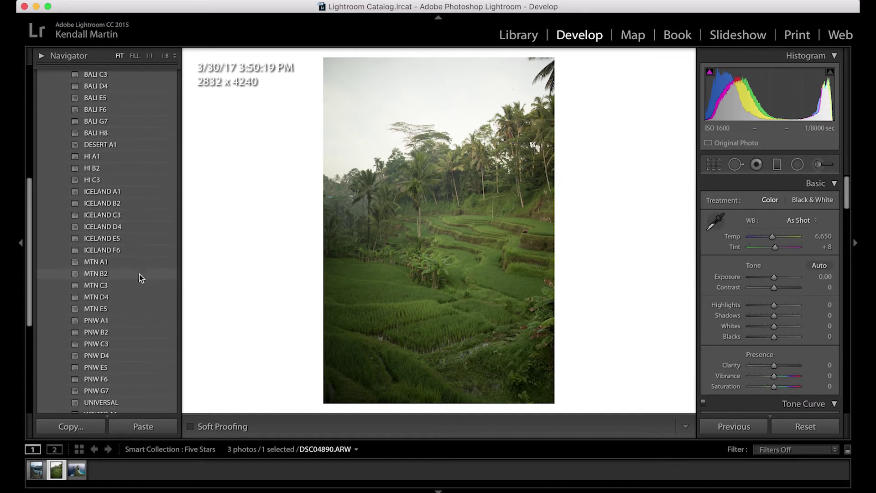
{"action": "scroll", "coordinate": [139, 274], "scroll_direction": "up", "scroll_amount": 5}
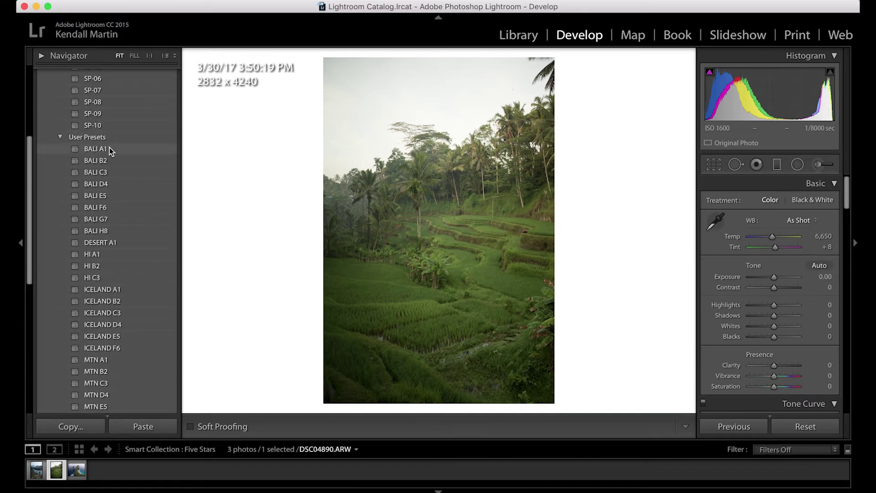
{"action": "left_click", "coordinate": [94, 150]}
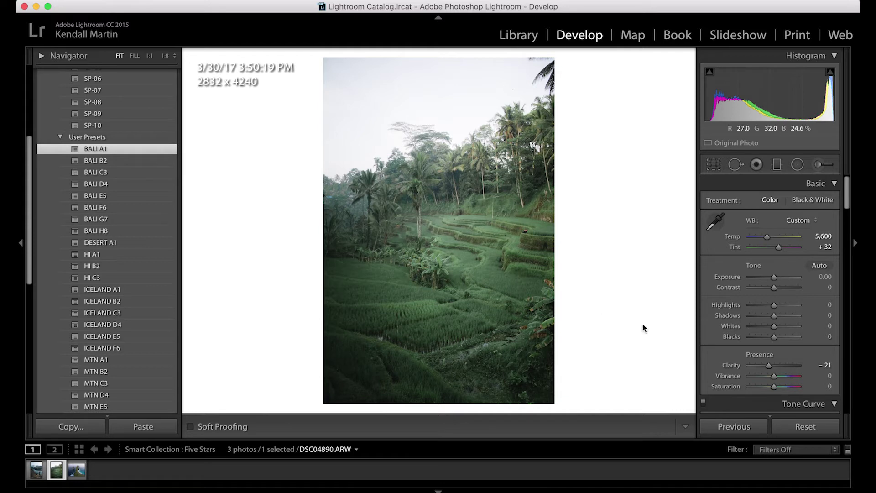
Step: Try the BALI B2 preset on the rice terrace photo
{"action": "scroll", "coordinate": [736, 289], "scroll_direction": "down", "scroll_amount": 5}
{"action": "scroll", "coordinate": [744, 228], "scroll_direction": "up", "scroll_amount": 5}
{"action": "left_click", "coordinate": [103, 161]}
Step: Apply BALI C3 (Saturation −32) and scroll down through the panel settings
{"action": "left_click", "coordinate": [100, 174]}
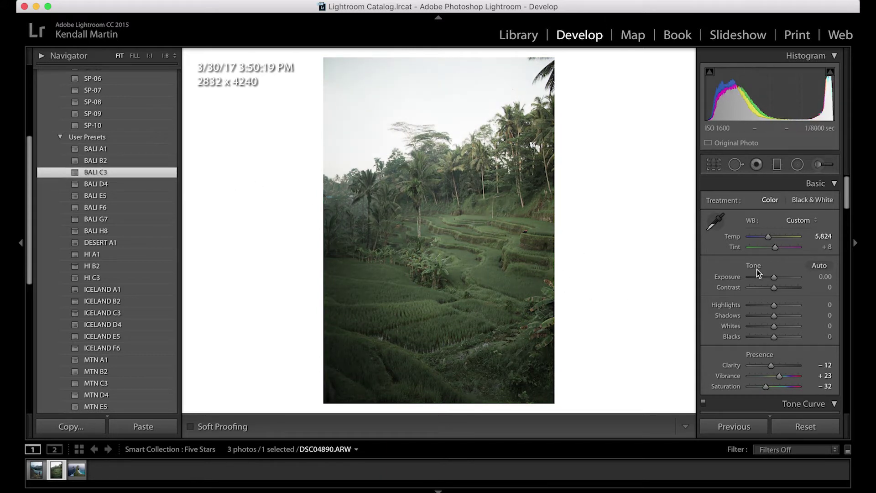
{"action": "scroll", "coordinate": [757, 270], "scroll_direction": "down", "scroll_amount": 1}
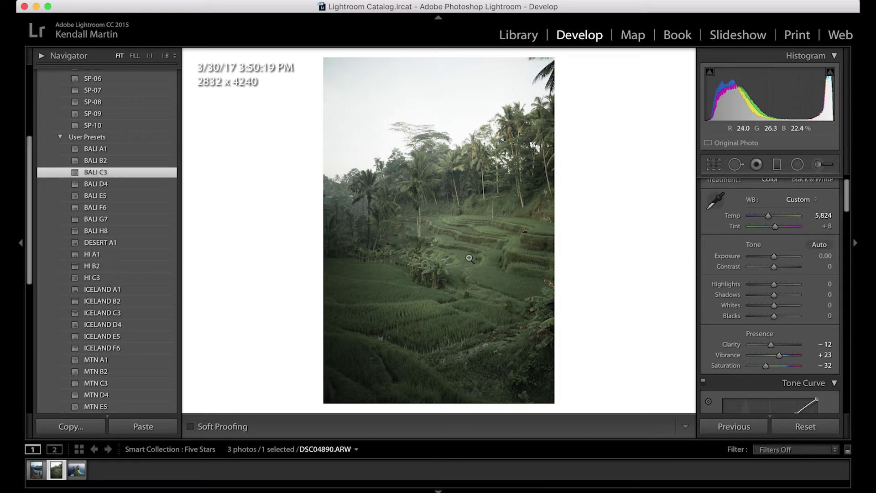
{"action": "scroll", "coordinate": [785, 283], "scroll_direction": "down", "scroll_amount": 1}
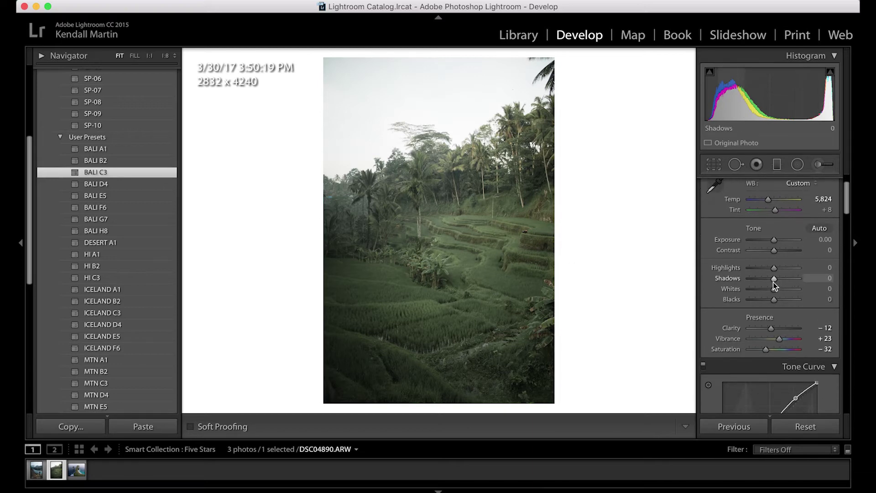
Step: Set Shadows +20, Blacks −36 and Exposure +0.20, and lift the tone curve's black point
{"action": "left_click_drag", "start_coordinate": [779, 281], "coordinate": [765, 299]}
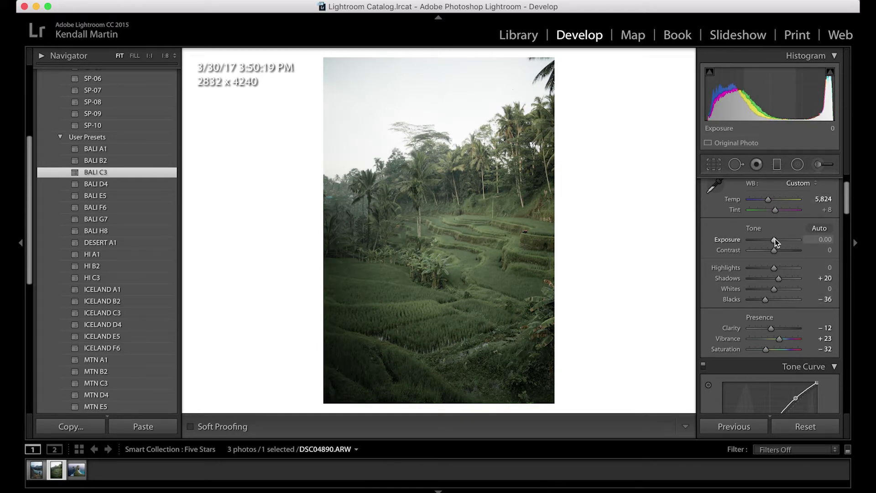
{"action": "left_click_drag", "start_coordinate": [775, 239], "coordinate": [776, 240]}
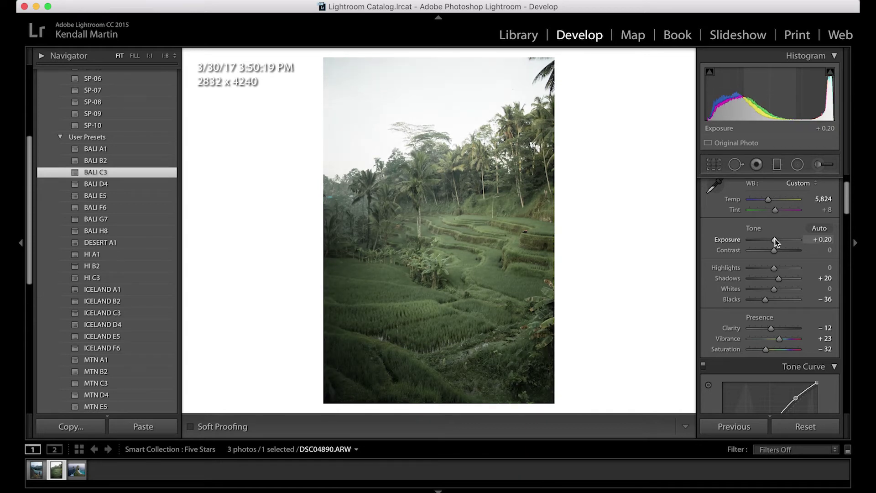
{"action": "scroll", "coordinate": [804, 309], "scroll_direction": "down", "scroll_amount": 2}
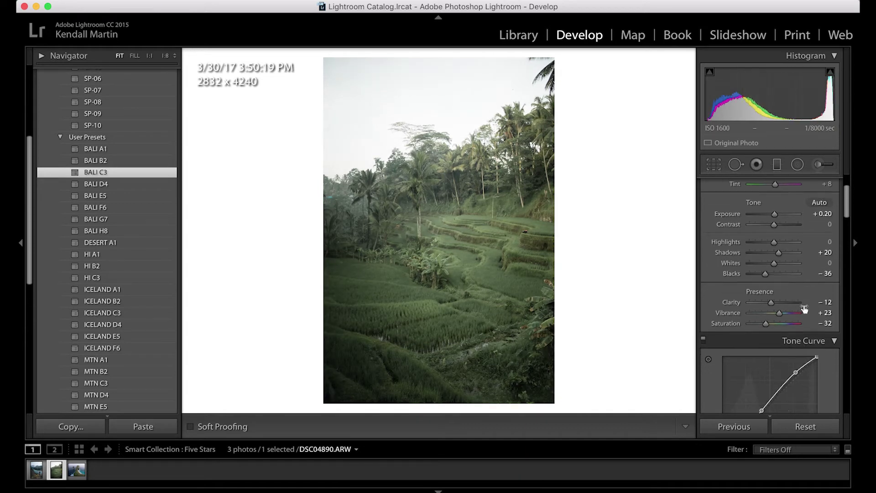
{"action": "scroll", "coordinate": [804, 310], "scroll_direction": "down", "scroll_amount": 5}
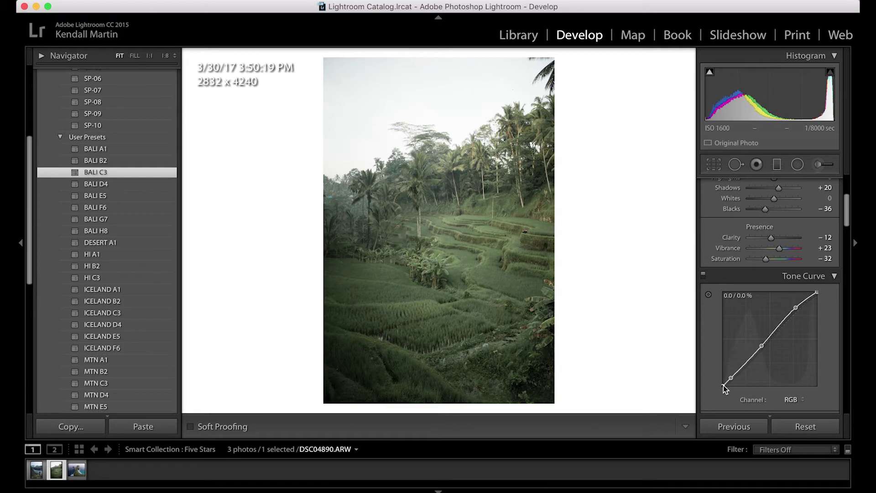
{"action": "left_click_drag", "start_coordinate": [723, 385], "coordinate": [723, 383]}
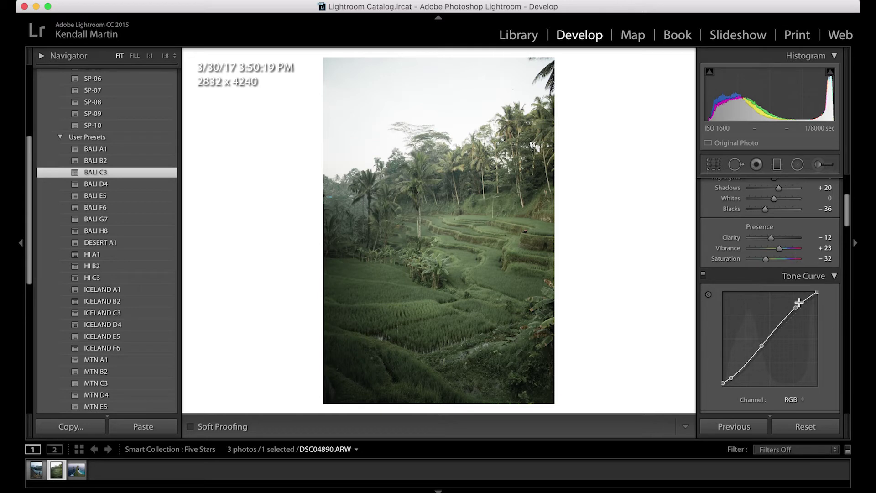
{"action": "scroll", "coordinate": [796, 292], "scroll_direction": "up", "scroll_amount": 5}
Step: Scroll through the right panel reviewing the BALI C3 look with Exposure +0.20, Shadows +20, Blacks −36
{"action": "scroll", "coordinate": [795, 292], "scroll_direction": "down", "scroll_amount": 10}
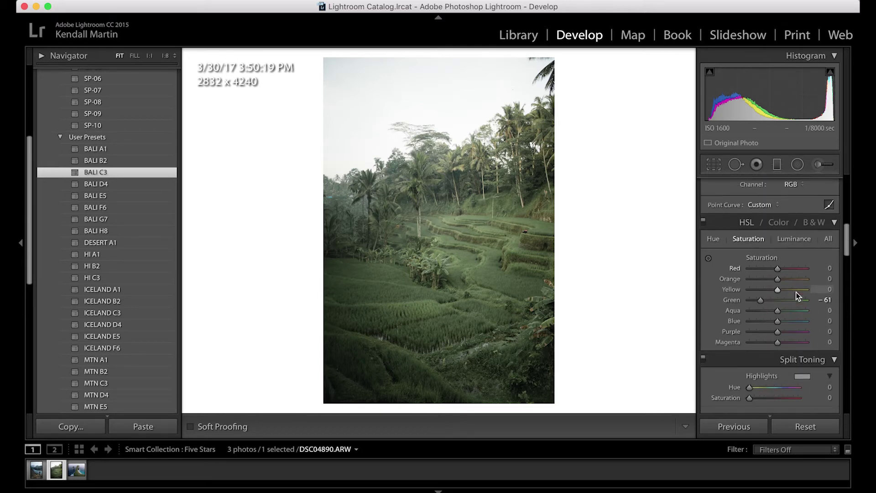
{"action": "scroll", "coordinate": [796, 292], "scroll_direction": "down", "scroll_amount": 1}
{"action": "scroll", "coordinate": [831, 267], "scroll_direction": "down", "scroll_amount": 5}
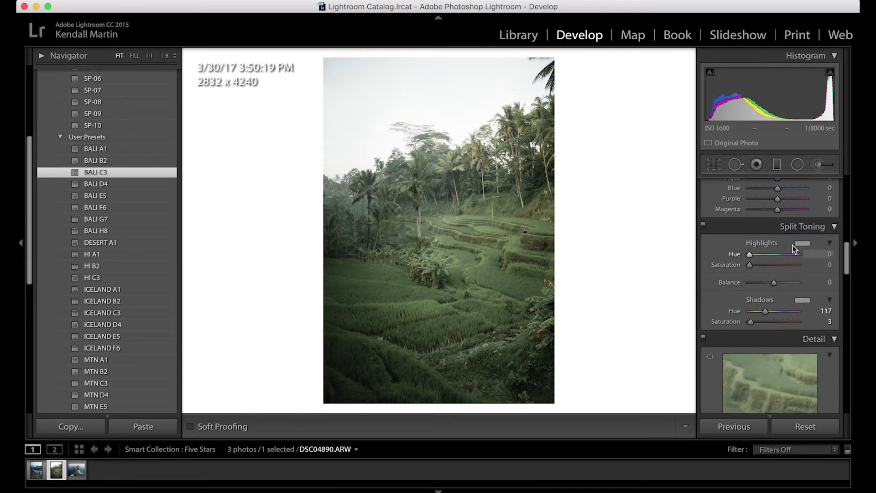
{"action": "scroll", "coordinate": [790, 305], "scroll_direction": "down", "scroll_amount": 6}
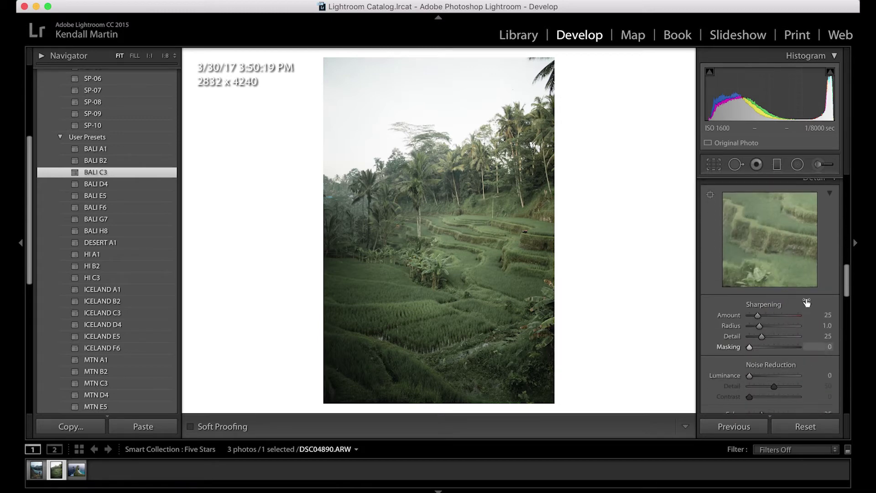
{"action": "scroll", "coordinate": [775, 302], "scroll_direction": "up", "scroll_amount": 5}
{"action": "scroll", "coordinate": [767, 338], "scroll_direction": "down", "scroll_amount": 3}
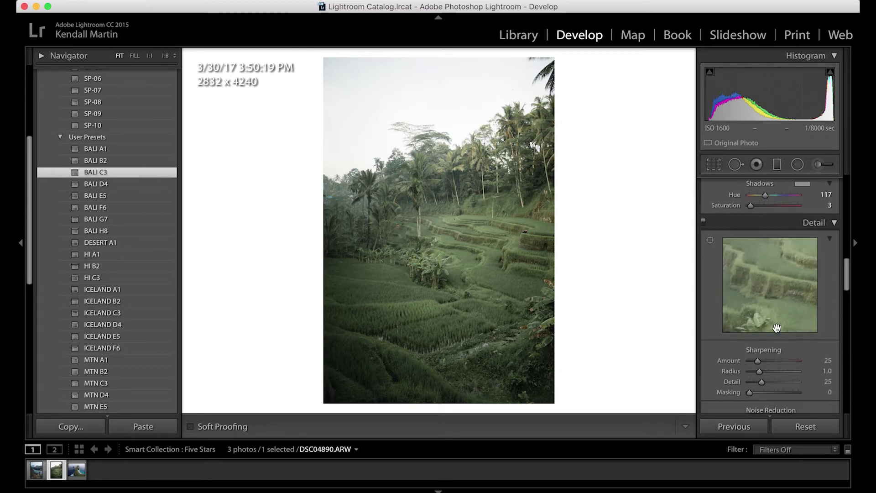
{"action": "scroll", "coordinate": [777, 321], "scroll_direction": "down", "scroll_amount": 10}
{"action": "scroll", "coordinate": [785, 283], "scroll_direction": "up", "scroll_amount": 20}
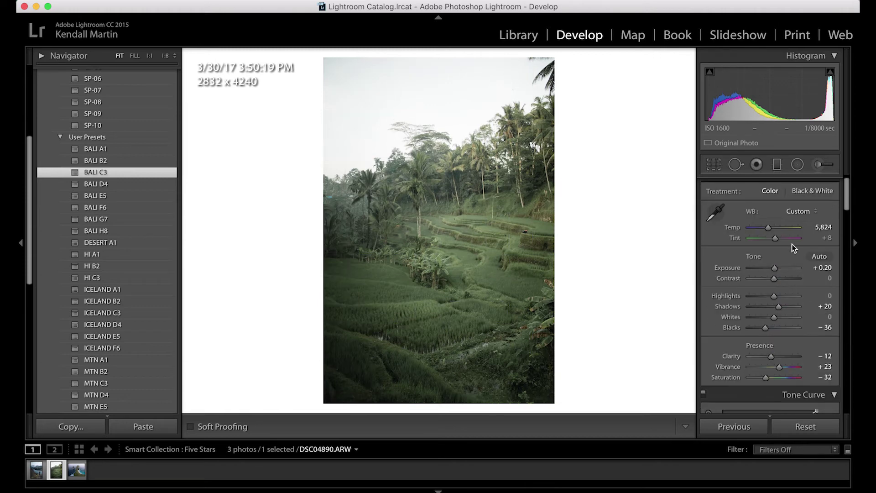
{"action": "scroll", "coordinate": [794, 248], "scroll_direction": "up", "scroll_amount": 1}
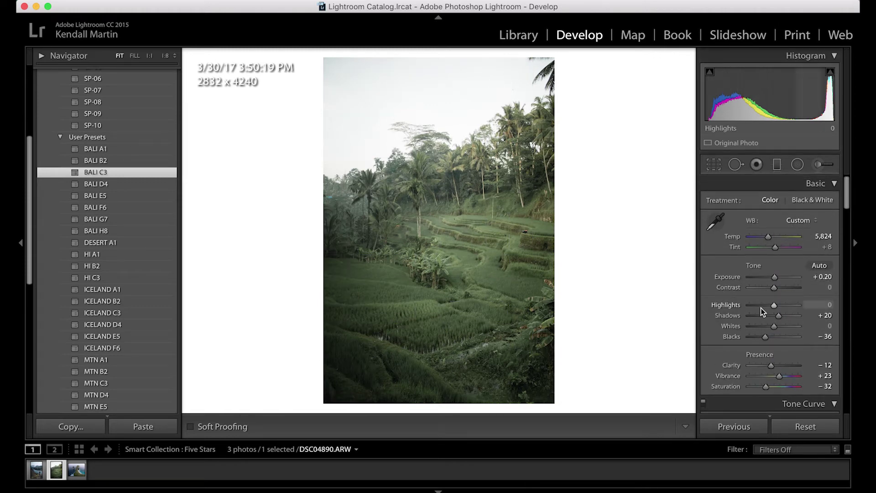
{"action": "scroll", "coordinate": [805, 237], "scroll_direction": "down", "scroll_amount": 3}
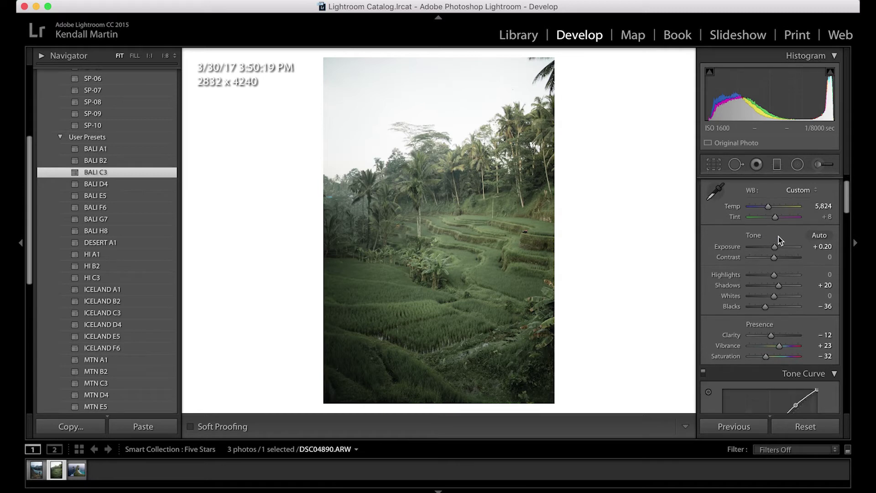
{"action": "scroll", "coordinate": [776, 257], "scroll_direction": "up", "scroll_amount": 3}
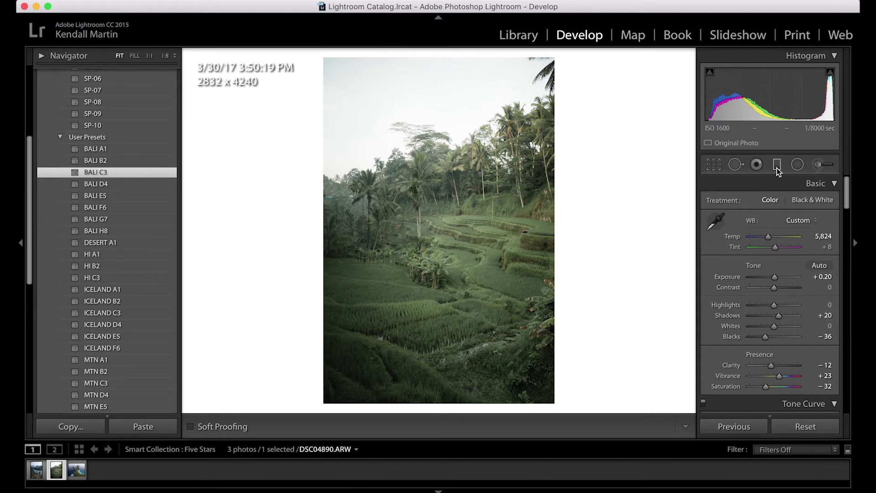
Step: Lay a graduated filter diagonally across the upper rice terrace photo
{"action": "left_click", "coordinate": [818, 165]}
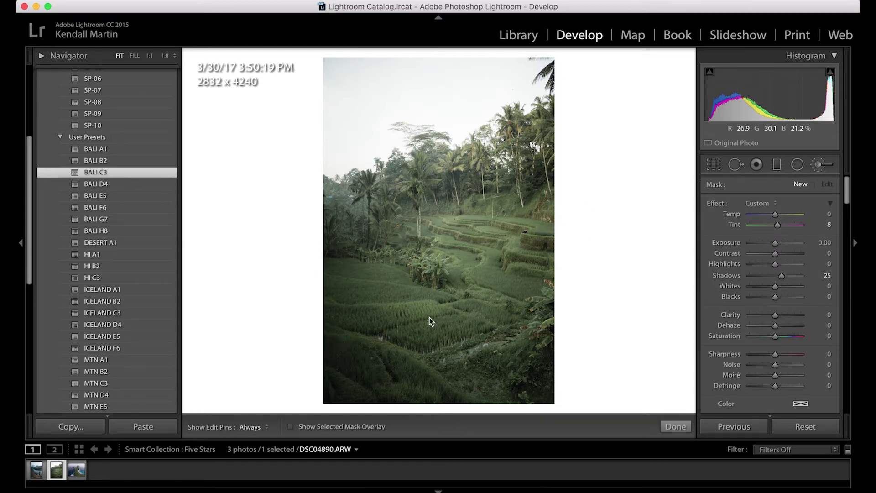
{"action": "left_click", "coordinate": [769, 168]}
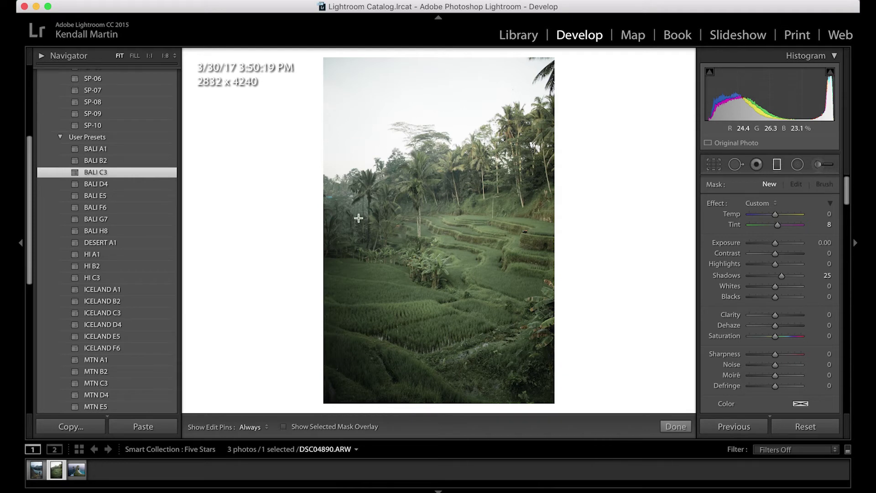
{"action": "left_click_drag", "start_coordinate": [368, 91], "coordinate": [447, 274]}
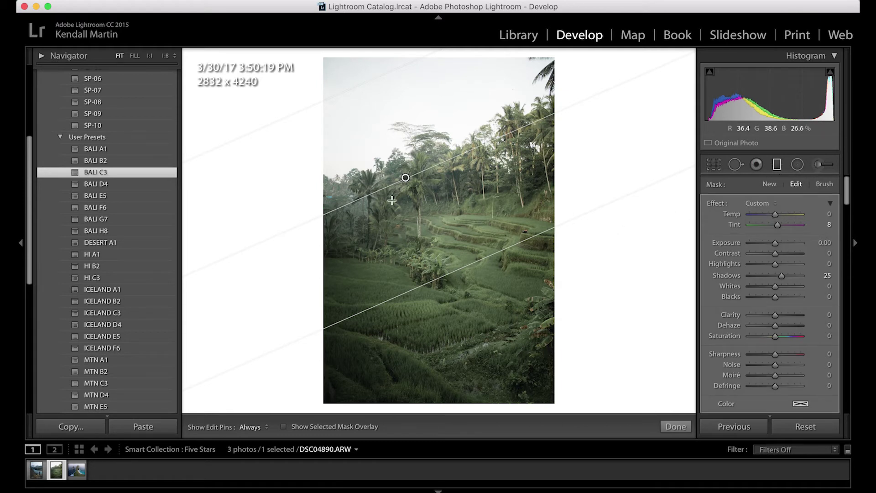
{"action": "left_click_drag", "start_coordinate": [397, 177], "coordinate": [403, 177]}
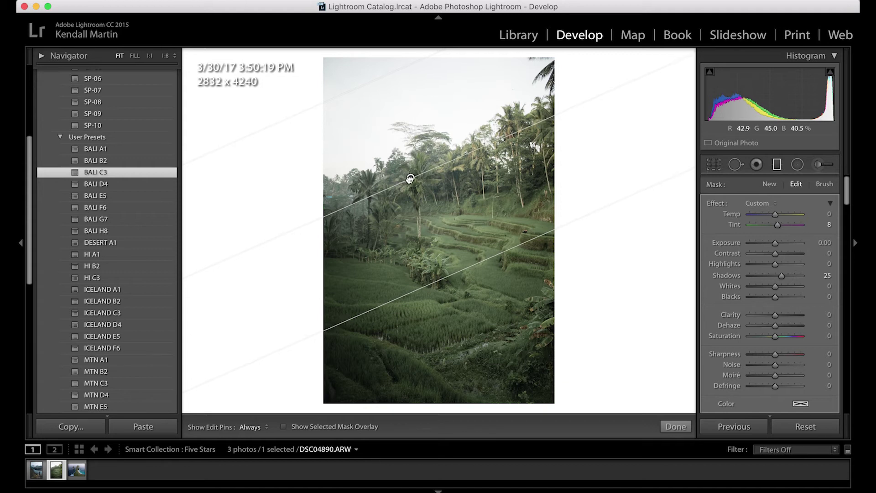
Step: Reset the filter's Tint and Shadows, set Temp 64, lower and widen it, then compare before/after
{"action": "double_click", "coordinate": [776, 225]}
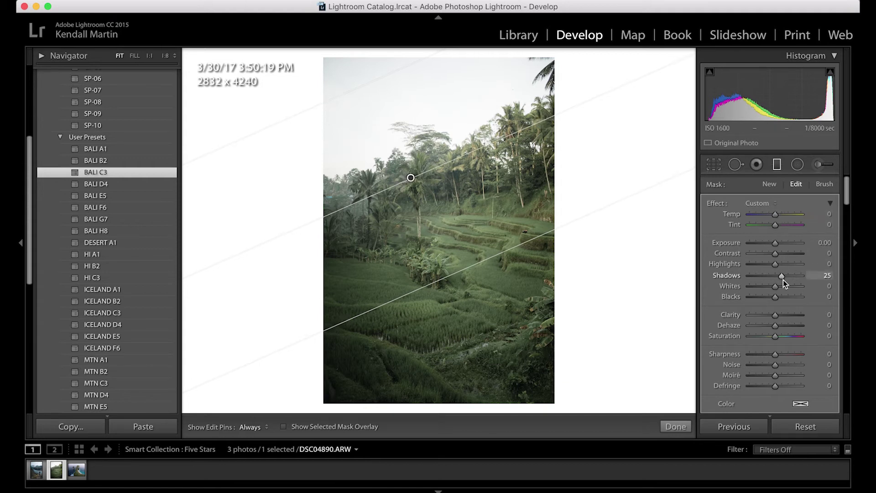
{"action": "double_click", "coordinate": [783, 276]}
{"action": "left_click_drag", "start_coordinate": [774, 215], "coordinate": [792, 215]}
{"action": "left_click_drag", "start_coordinate": [410, 177], "coordinate": [418, 212]}
{"action": "left_click_drag", "start_coordinate": [376, 116], "coordinate": [354, 86]}
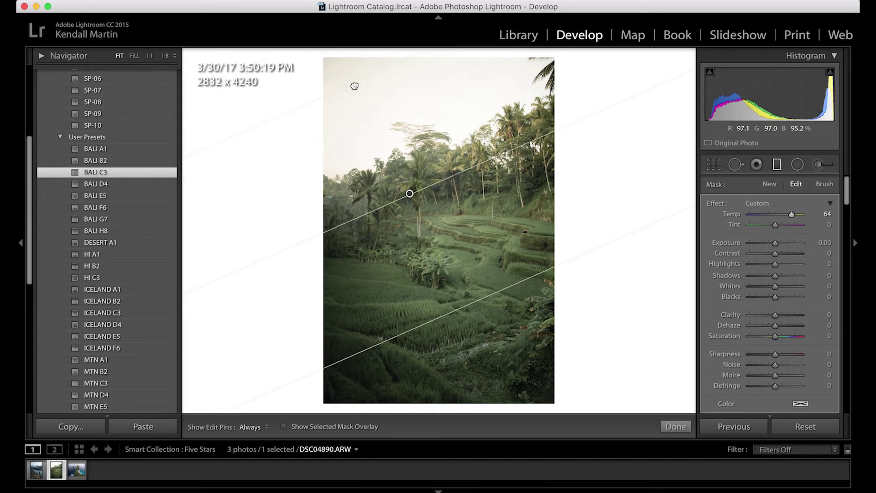
{"action": "left_click", "coordinate": [776, 165]}
{"action": "key", "text": "backslash"}
Step: Return to the edited view, reset the rice terrace photo, and apply the BALI D4 preset
{"action": "key", "text": "backslash"}
{"action": "key", "text": "backslash"}
{"action": "key", "text": "backslash"}
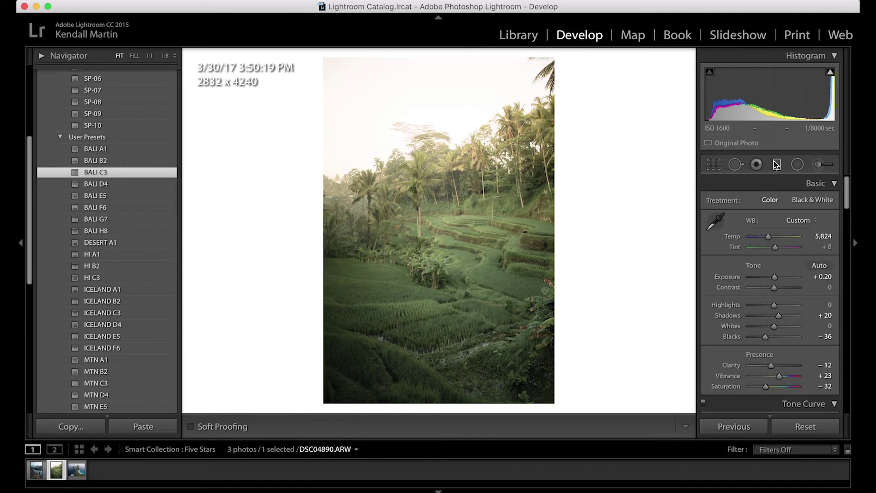
{"action": "key", "text": "backslash"}
{"action": "key", "text": "backslash"}
{"action": "key", "text": "backslash"}
{"action": "key", "text": "backslash"}
{"action": "scroll", "coordinate": [731, 280], "scroll_direction": "down", "scroll_amount": 2}
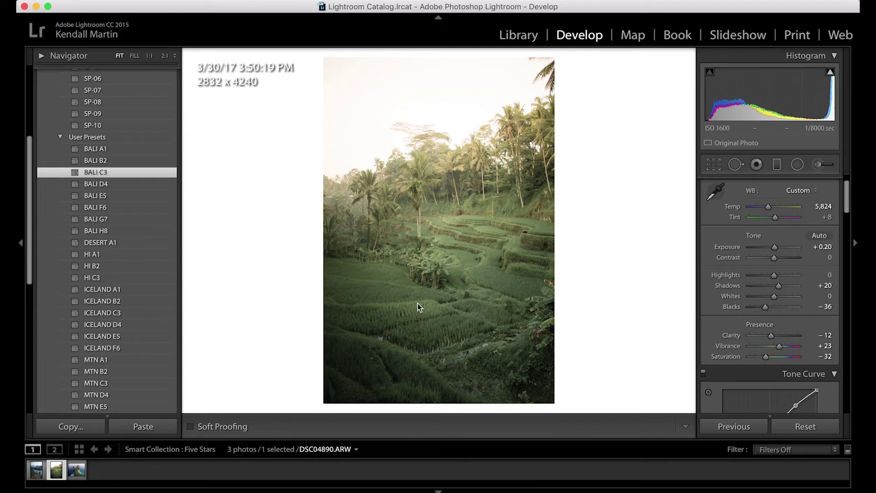
{"action": "left_click", "coordinate": [798, 425]}
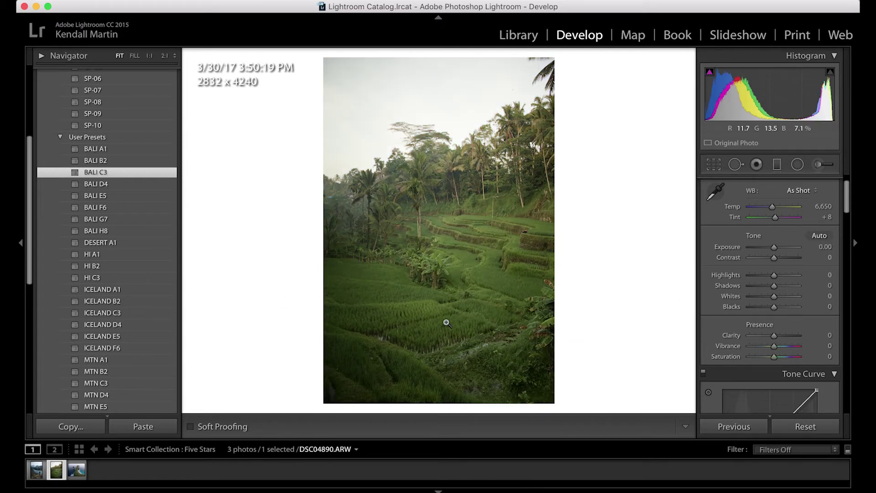
{"action": "left_click", "coordinate": [113, 184]}
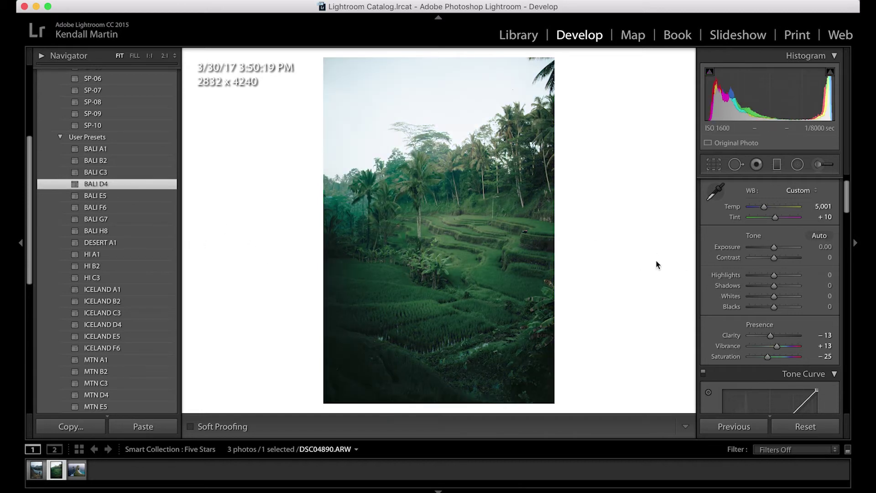
Step: Compare the BALI A1 and BALI B2 presets, reset, and reapply BALI A1 to the rice terrace photo
{"action": "scroll", "coordinate": [800, 284], "scroll_direction": "down", "scroll_amount": 5}
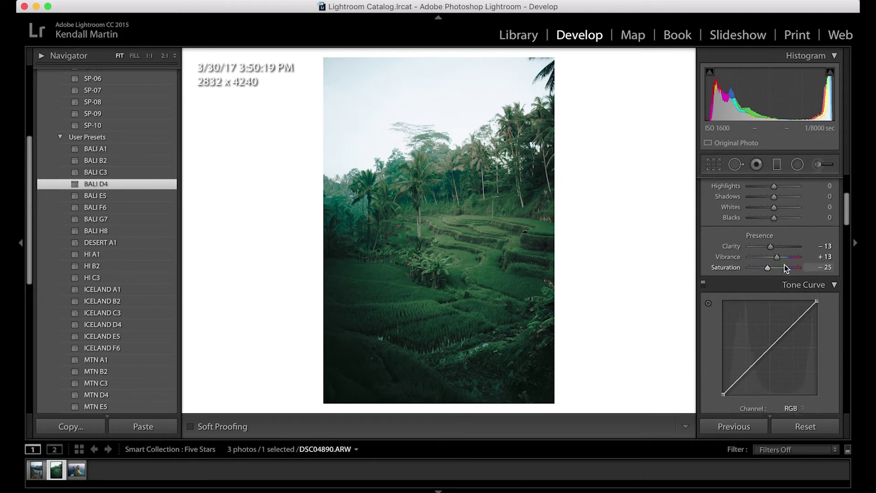
{"action": "scroll", "coordinate": [785, 264], "scroll_direction": "down", "scroll_amount": 2}
{"action": "left_click", "coordinate": [109, 151]}
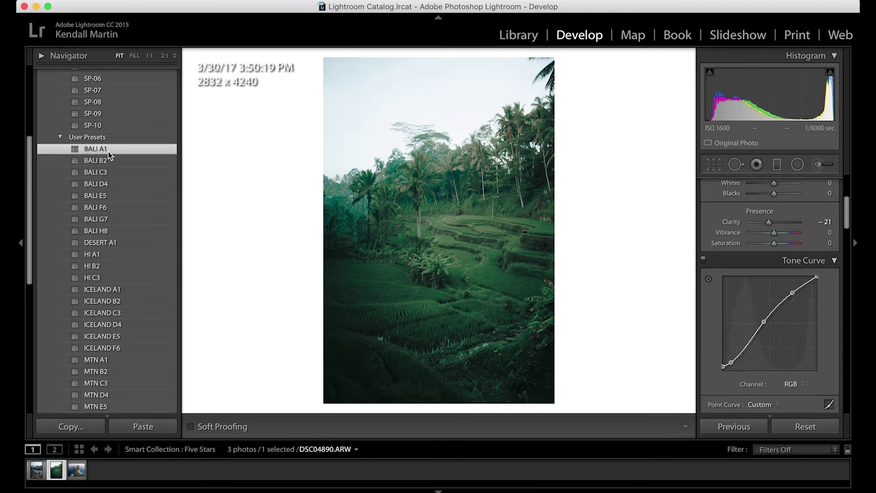
{"action": "left_click", "coordinate": [108, 163]}
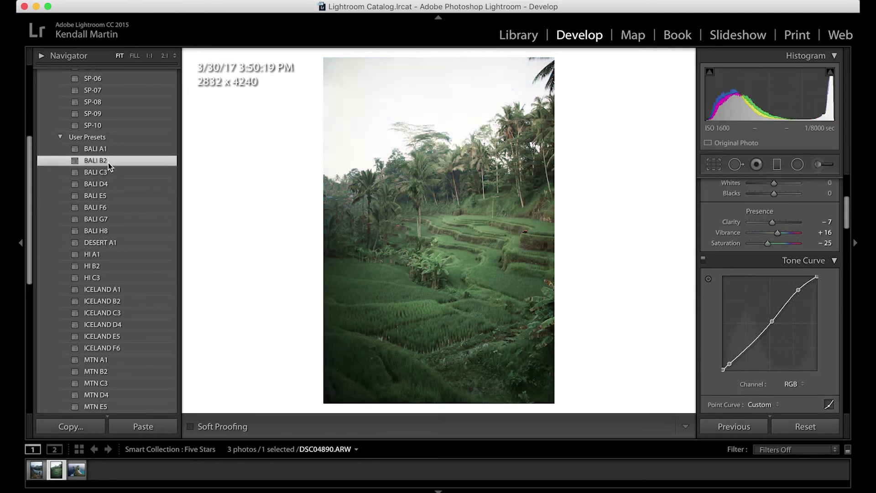
{"action": "left_click", "coordinate": [111, 152]}
{"action": "left_click", "coordinate": [778, 423]}
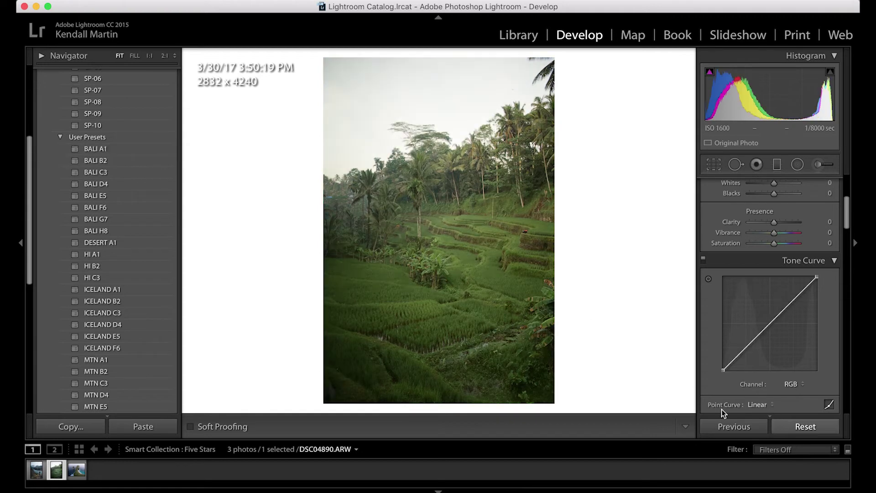
{"action": "left_click", "coordinate": [94, 149]}
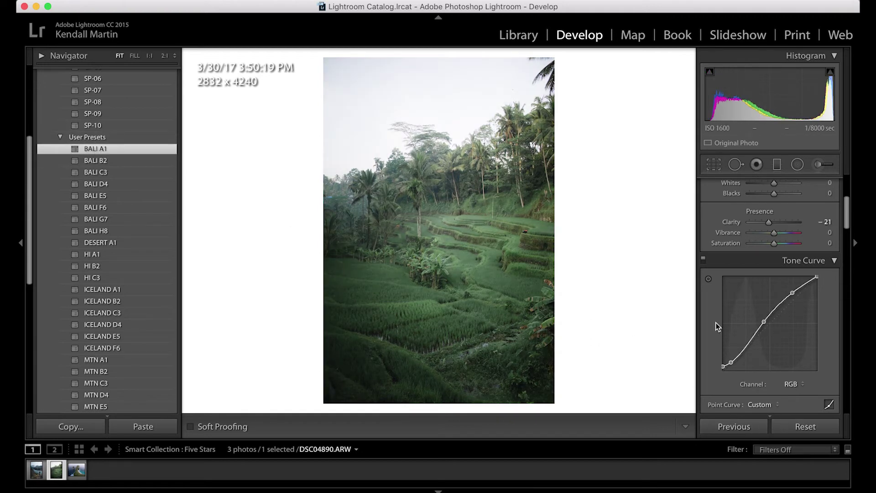
{"action": "scroll", "coordinate": [747, 248], "scroll_direction": "down", "scroll_amount": 2}
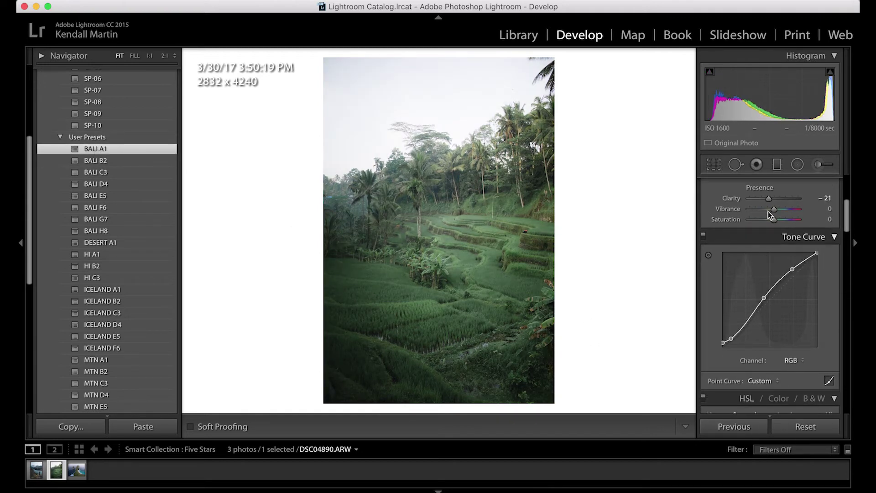
Step: Raise the rice terrace photo's Shadows to +17, then compare before and after
{"action": "scroll", "coordinate": [789, 236], "scroll_direction": "up", "scroll_amount": 6}
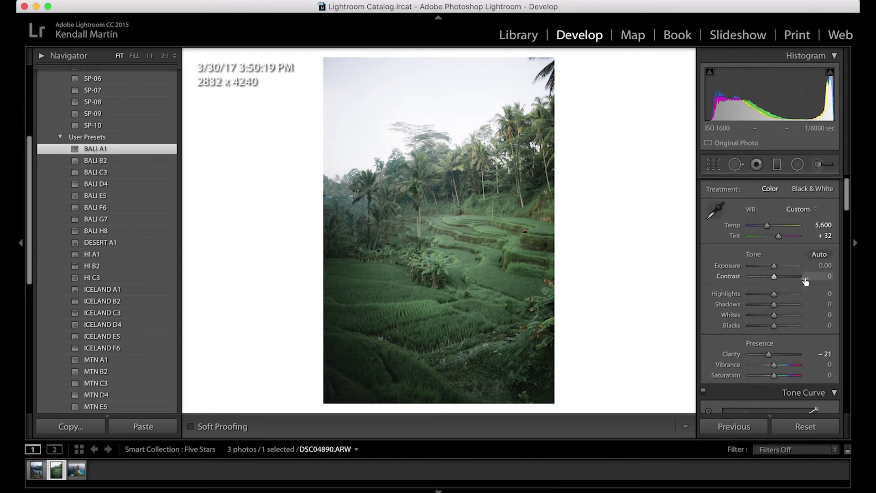
{"action": "scroll", "coordinate": [780, 287], "scroll_direction": "up", "scroll_amount": 1}
{"action": "left_click_drag", "start_coordinate": [775, 287], "coordinate": [770, 308]}
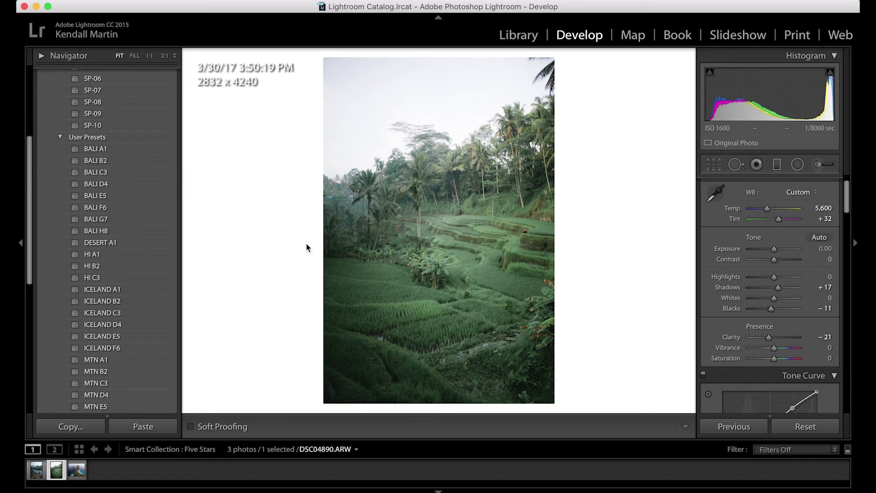
{"action": "key", "text": "backslash"}
{"action": "key", "text": "backslash"}
{"action": "key", "text": "backslash"}
{"action": "key", "text": "backslash"}
Step: Try BALI H8, settle on BALI G7 with Shadows at −55, then open the cliff photo
{"action": "left_click", "coordinate": [104, 231]}
{"action": "left_click", "coordinate": [100, 221]}
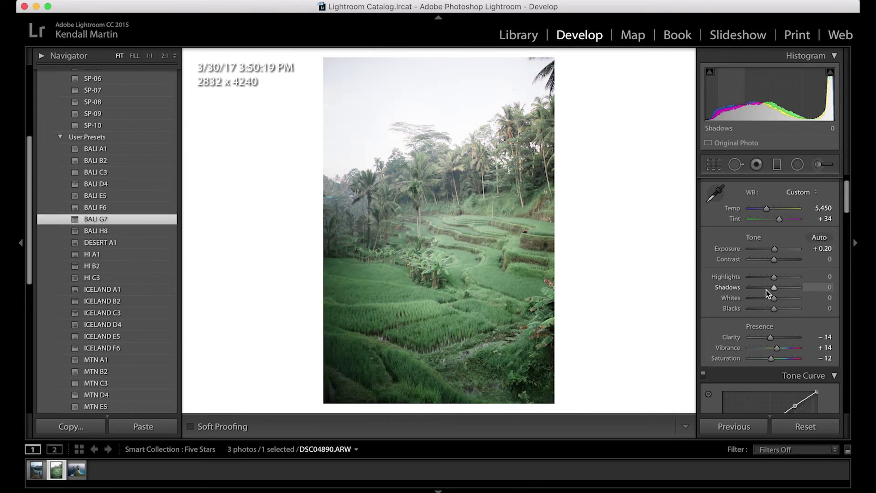
{"action": "left_click_drag", "start_coordinate": [771, 288], "coordinate": [760, 288]}
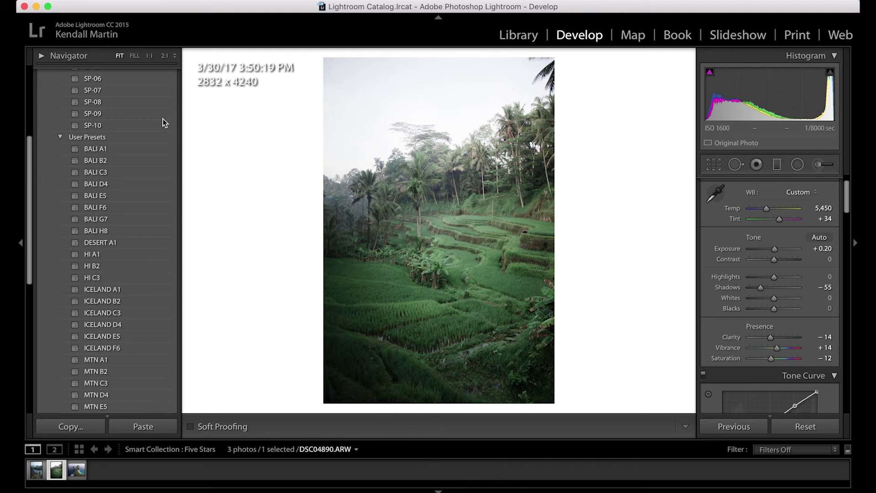
{"action": "scroll", "coordinate": [151, 135], "scroll_direction": "up", "scroll_amount": 2}
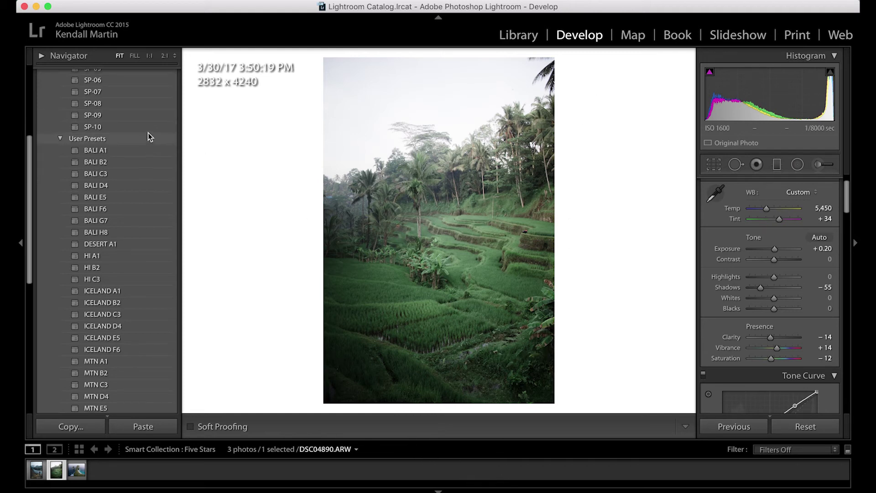
{"action": "left_click", "coordinate": [78, 470]}
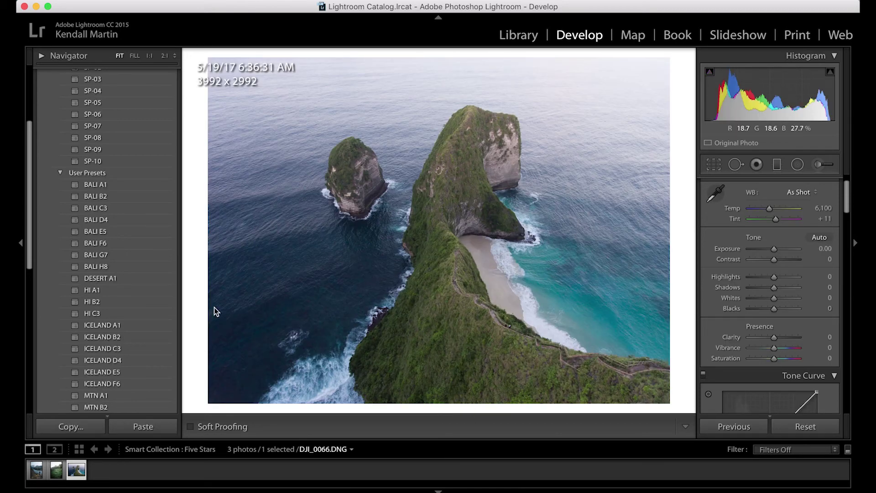
Step: Scroll the Presets panel down toward the UNIVERSAL preset
{"action": "scroll", "coordinate": [174, 283], "scroll_direction": "down", "scroll_amount": 8}
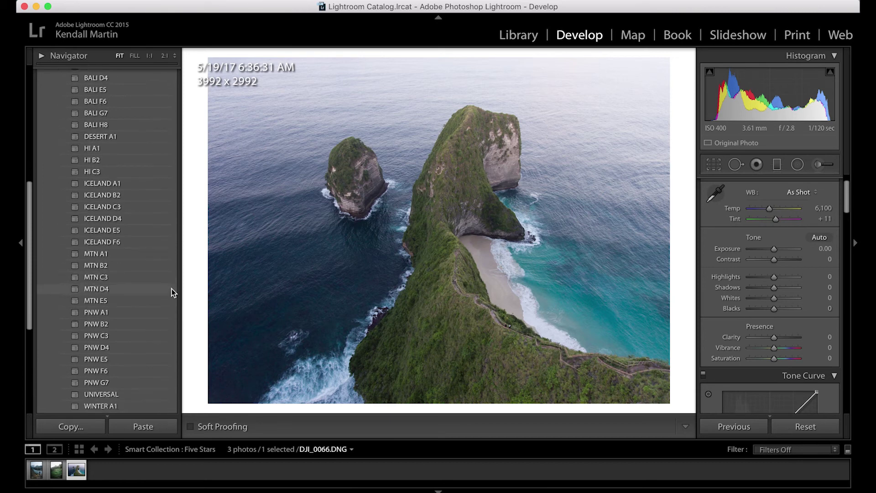
{"action": "scroll", "coordinate": [172, 289], "scroll_direction": "down", "scroll_amount": 3}
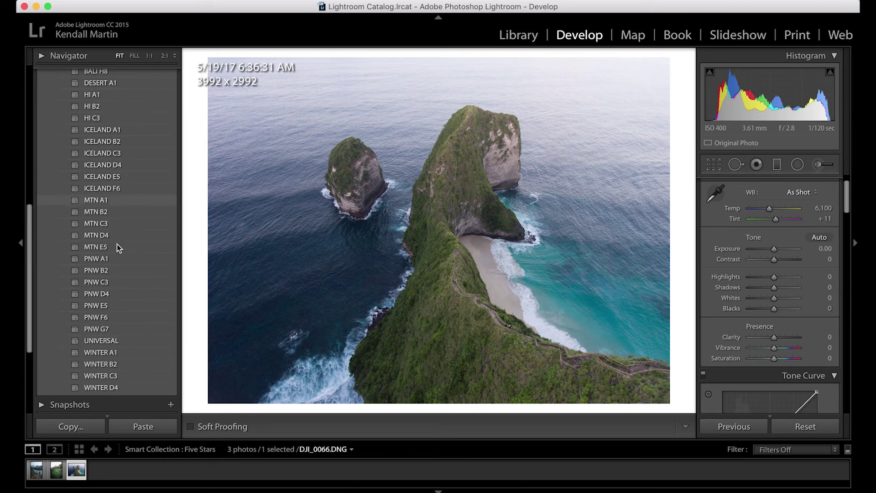
{"action": "left_click", "coordinate": [125, 341]}
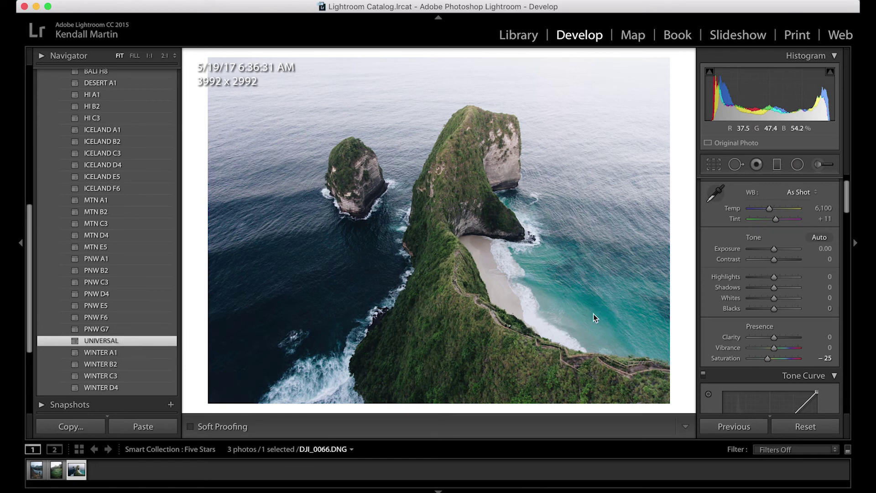
{"action": "scroll", "coordinate": [795, 282], "scroll_direction": "down", "scroll_amount": 1}
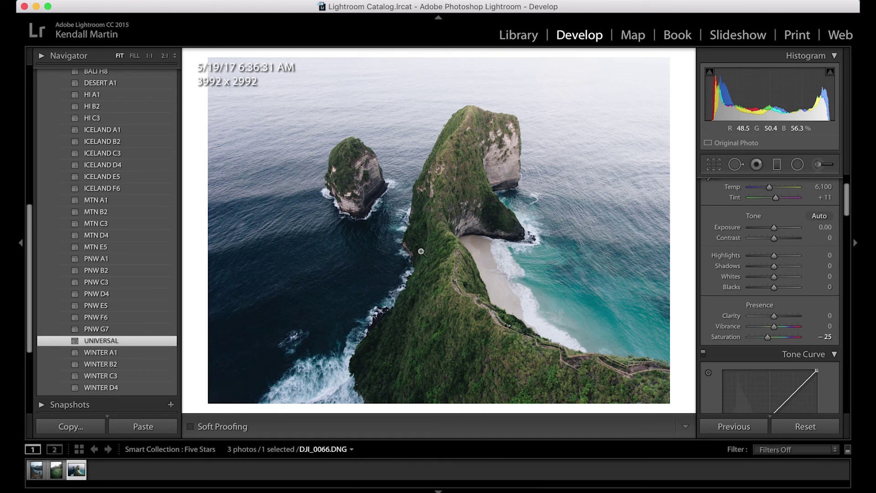
{"action": "scroll", "coordinate": [775, 287], "scroll_direction": "up", "scroll_amount": 1}
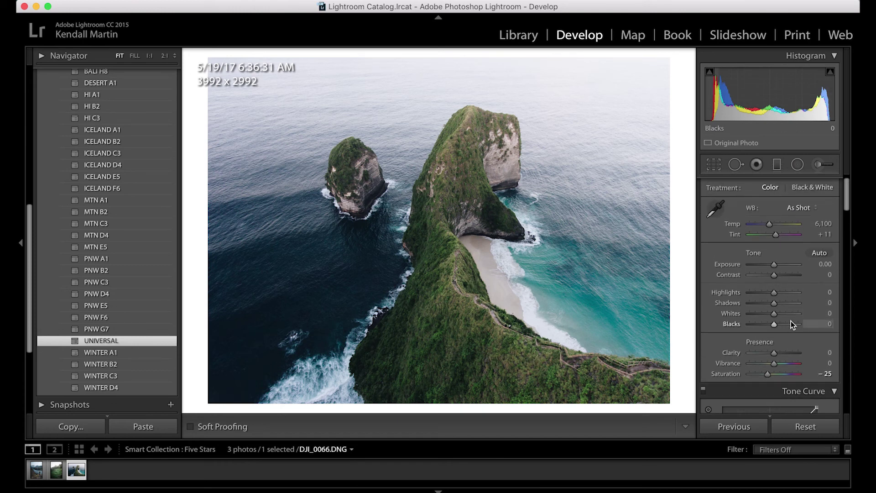
{"action": "scroll", "coordinate": [793, 292], "scroll_direction": "down", "scroll_amount": 5}
{"action": "scroll", "coordinate": [798, 271], "scroll_direction": "down", "scroll_amount": 6}
{"action": "scroll", "coordinate": [798, 272], "scroll_direction": "up", "scroll_amount": 3}
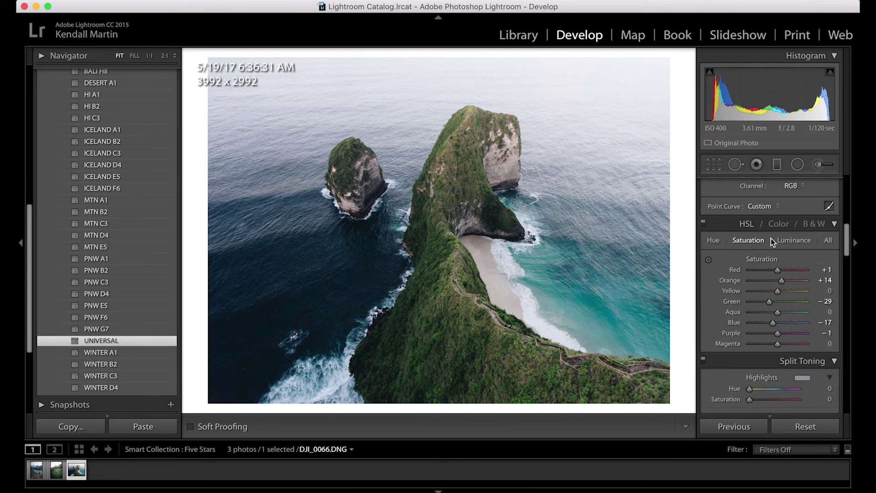
{"action": "scroll", "coordinate": [798, 280], "scroll_direction": "up", "scroll_amount": 1}
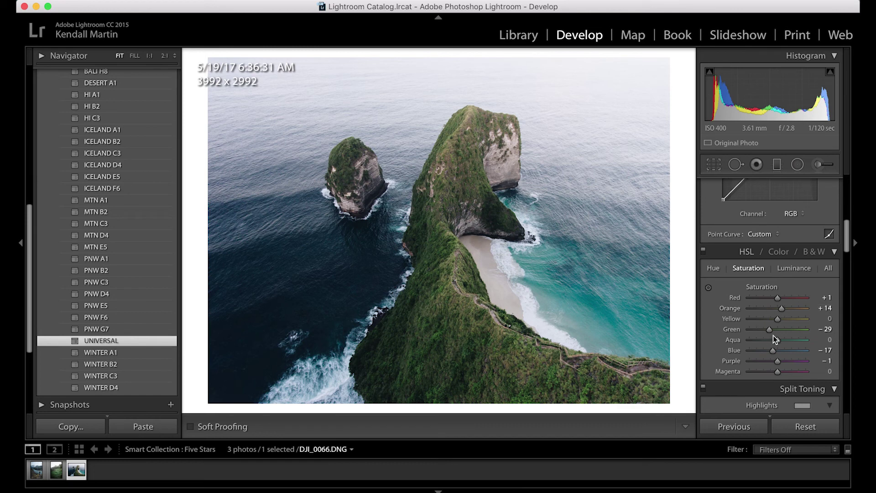
{"action": "left_click_drag", "start_coordinate": [769, 332], "coordinate": [747, 330]}
{"action": "key", "text": "super+z"}
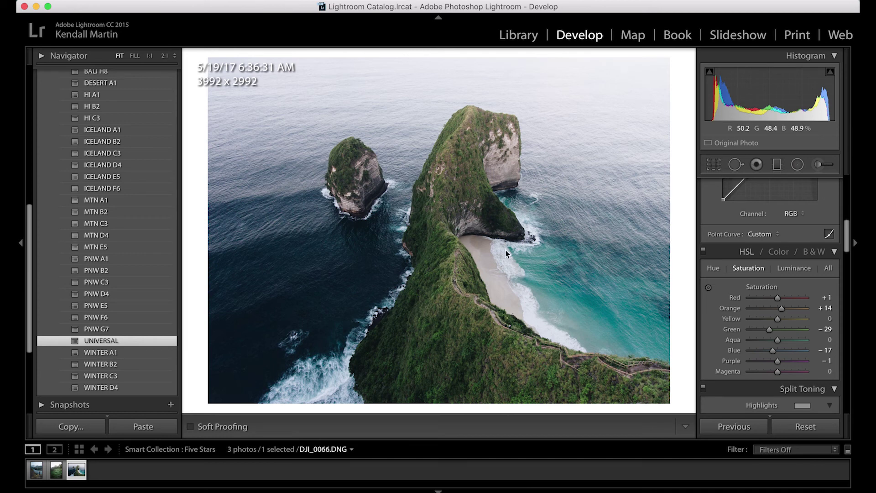
Step: Add a graduated filter at −0.73 exposure over the upper sea, highlights reset, then check before/after
{"action": "left_click", "coordinate": [777, 164]}
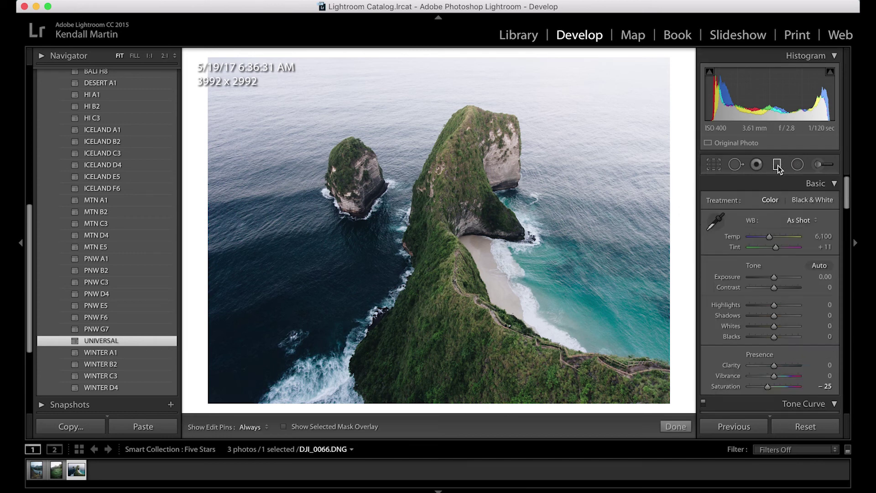
{"action": "left_click_drag", "start_coordinate": [455, 72], "coordinate": [450, 223]}
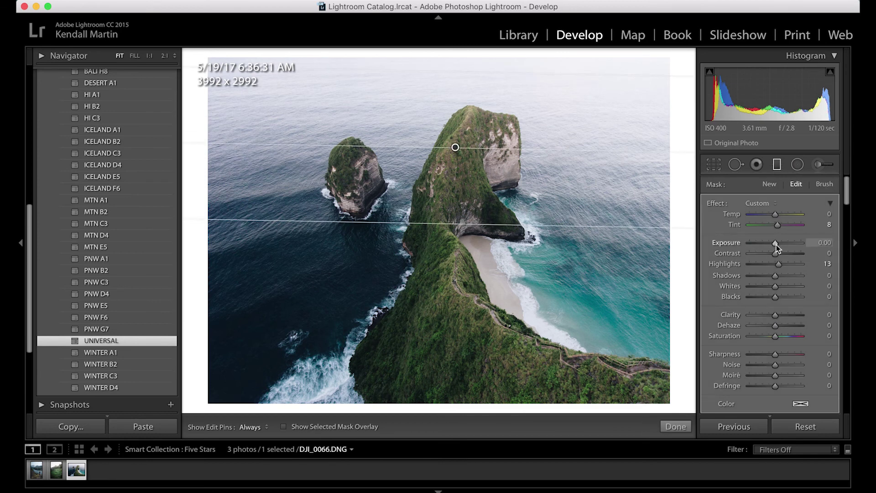
{"action": "left_click_drag", "start_coordinate": [775, 243], "coordinate": [774, 251]}
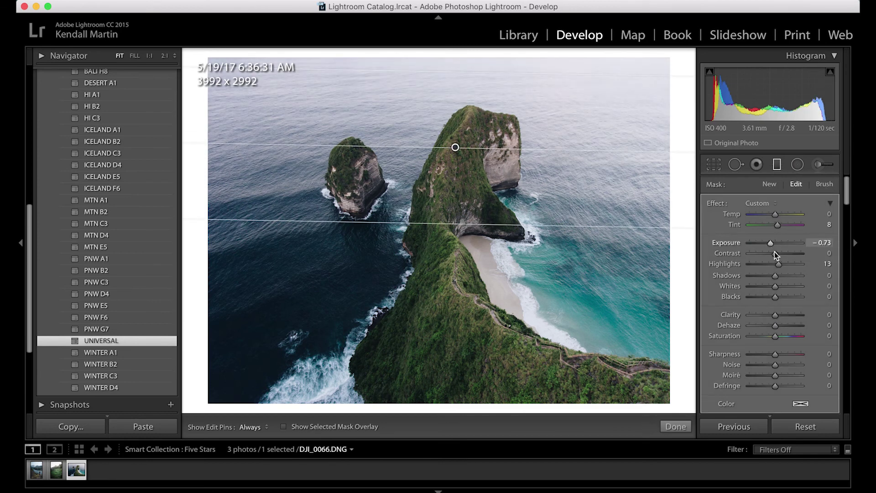
{"action": "double_click", "coordinate": [781, 264]}
{"action": "left_click_drag", "start_coordinate": [456, 148], "coordinate": [458, 130]}
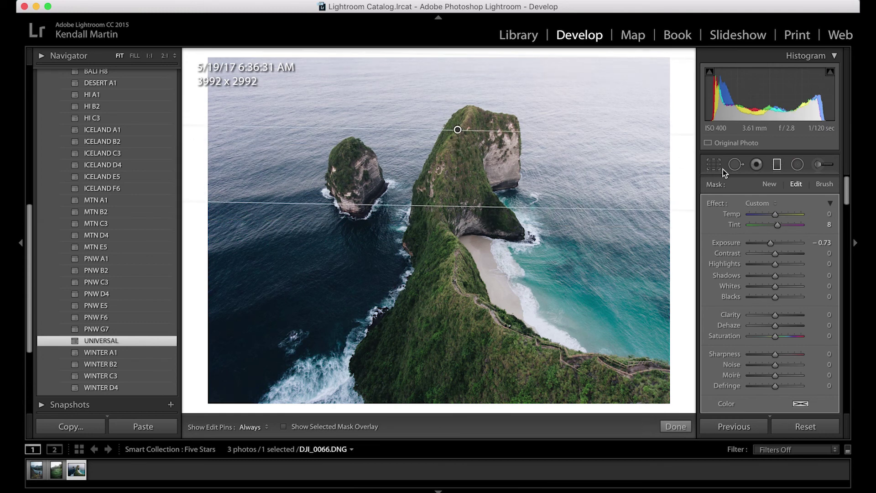
{"action": "left_click", "coordinate": [774, 164]}
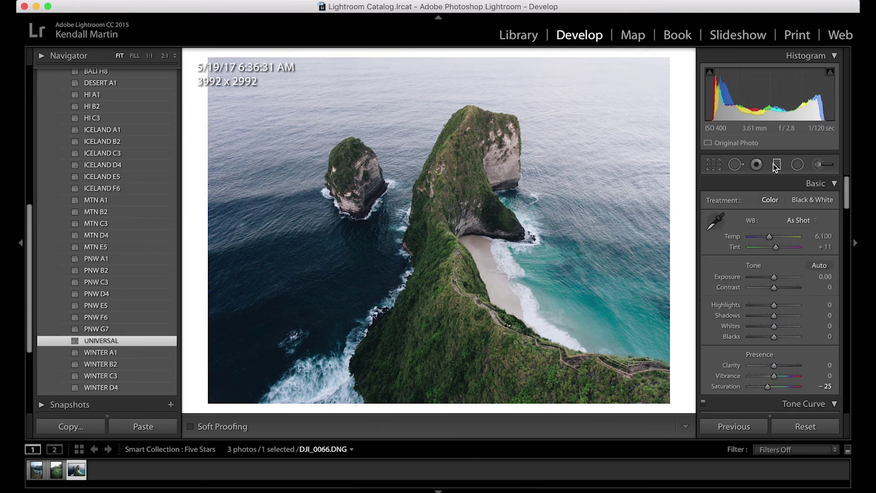
{"action": "key", "text": "backslash"}
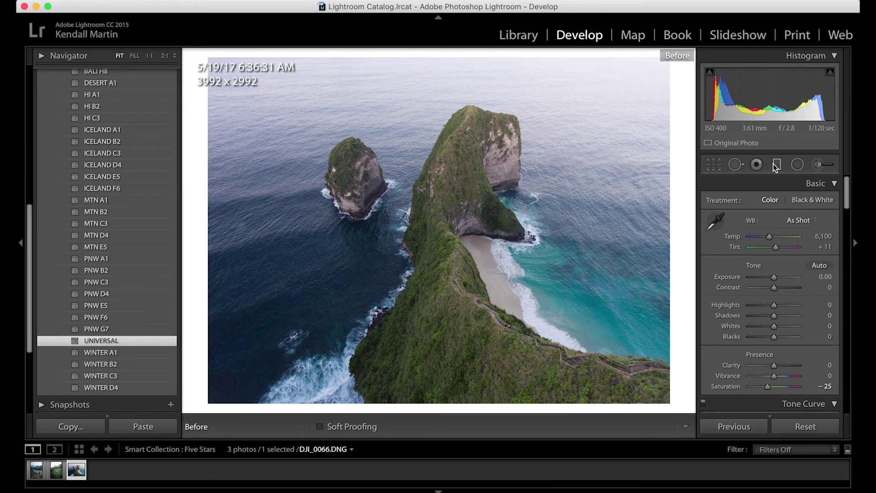
{"action": "key", "text": "backslash"}
{"action": "key", "text": "backslash"}
{"action": "key", "text": "backslash"}
{"action": "key", "text": "backslash"}
{"action": "key", "text": "backslash"}
{"action": "key", "text": "backslash"}
{"action": "key", "text": "backslash"}
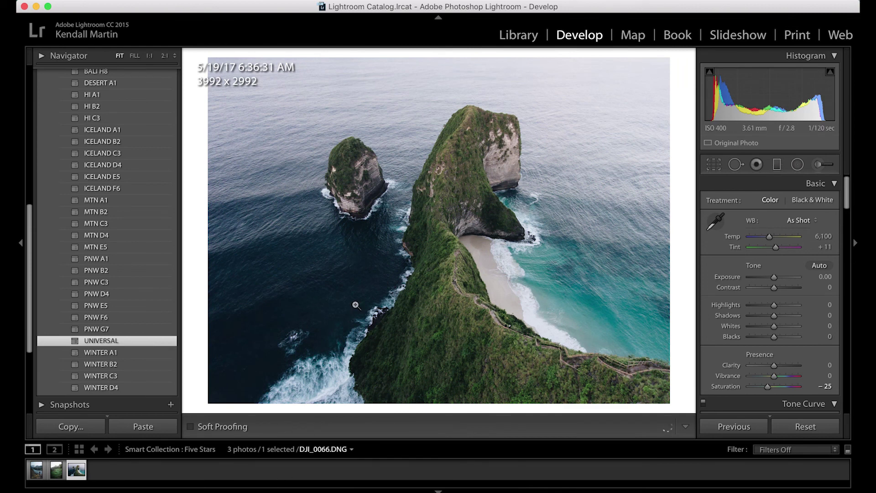
Step: Set the brushed water adjustment's Shadows to 56 with Highlights reset to 0
{"action": "mouse_move", "coordinate": [774, 315]}
{"action": "left_mouse_down"}
{"action": "mouse_move", "coordinate": [793, 315]}
{"action": "mouse_move", "coordinate": [779, 315]}
{"action": "left_mouse_up"}
{"action": "left_click", "coordinate": [820, 165]}
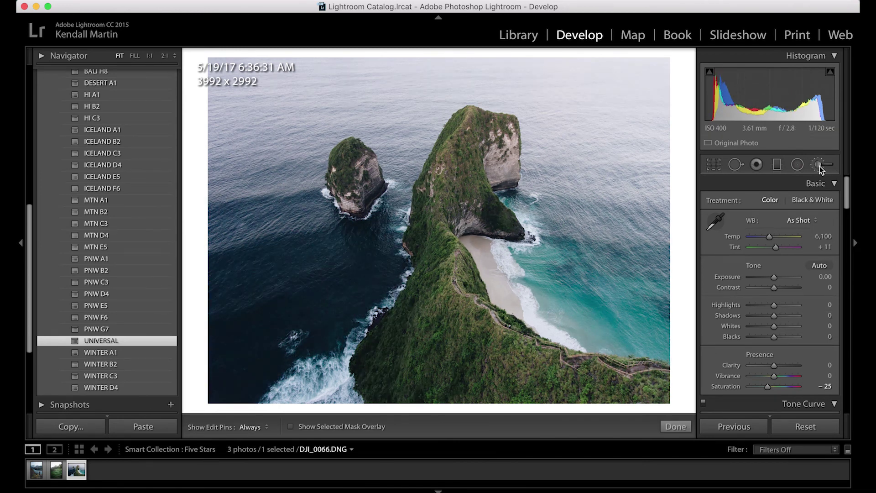
{"action": "left_click", "coordinate": [362, 257]}
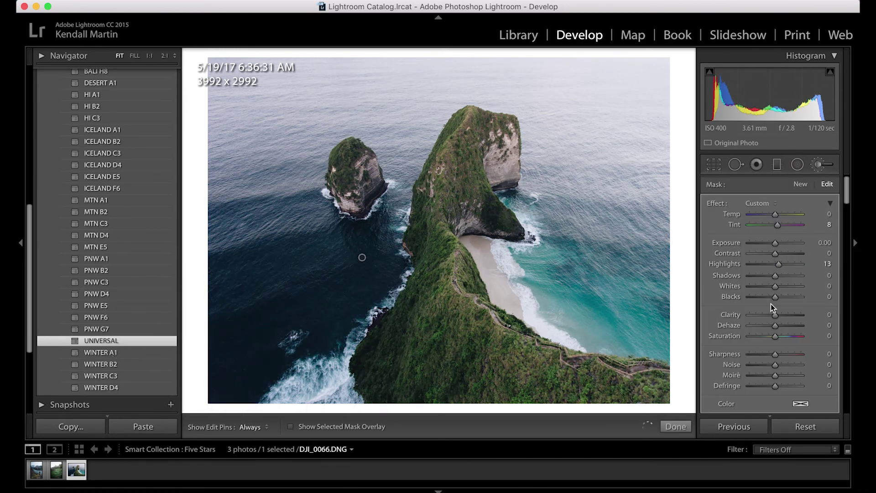
{"action": "left_click_drag", "start_coordinate": [775, 275], "coordinate": [790, 277]}
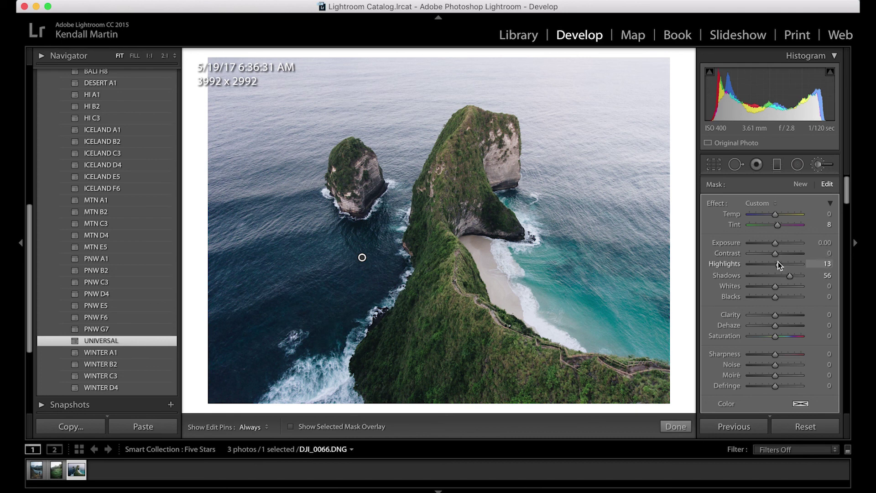
{"action": "double_click", "coordinate": [778, 263]}
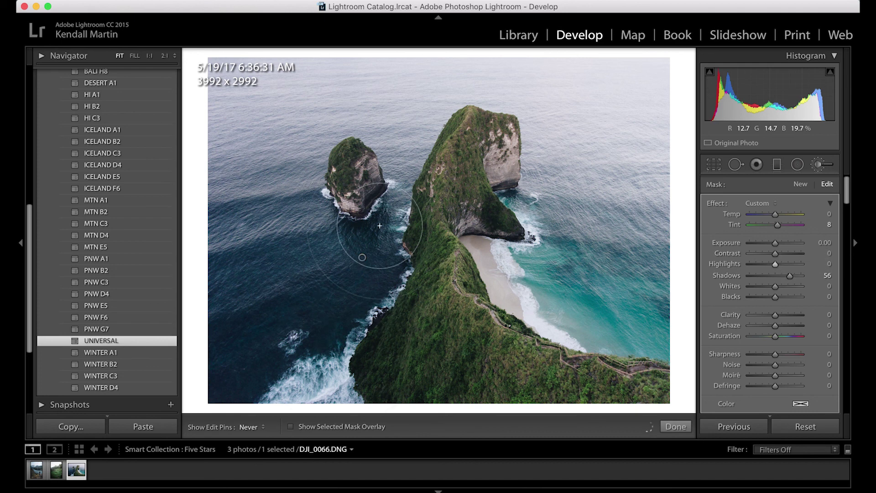
{"action": "left_click", "coordinate": [818, 166]}
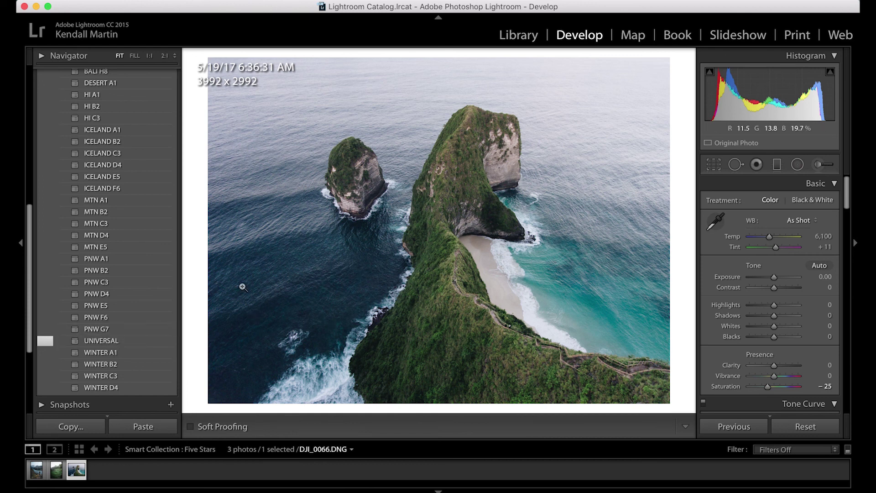
{"action": "scroll", "coordinate": [136, 212], "scroll_direction": "up", "scroll_amount": 1}
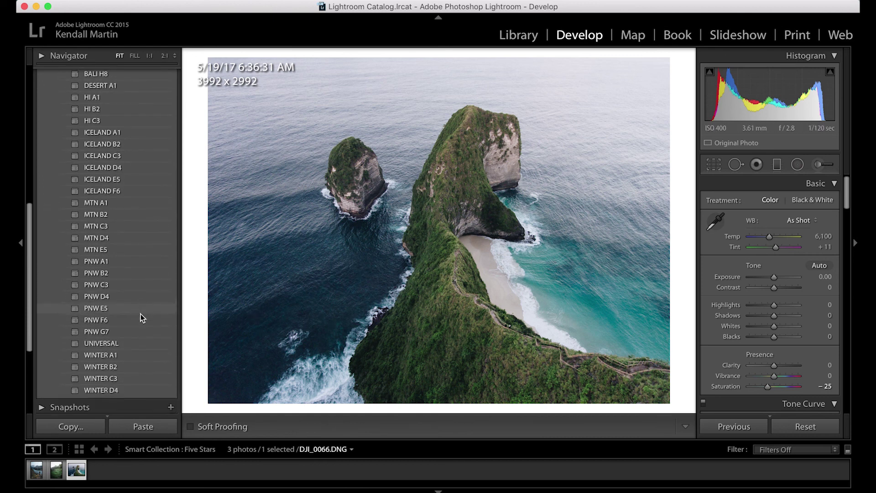
{"action": "scroll", "coordinate": [141, 319], "scroll_direction": "down", "scroll_amount": 3}
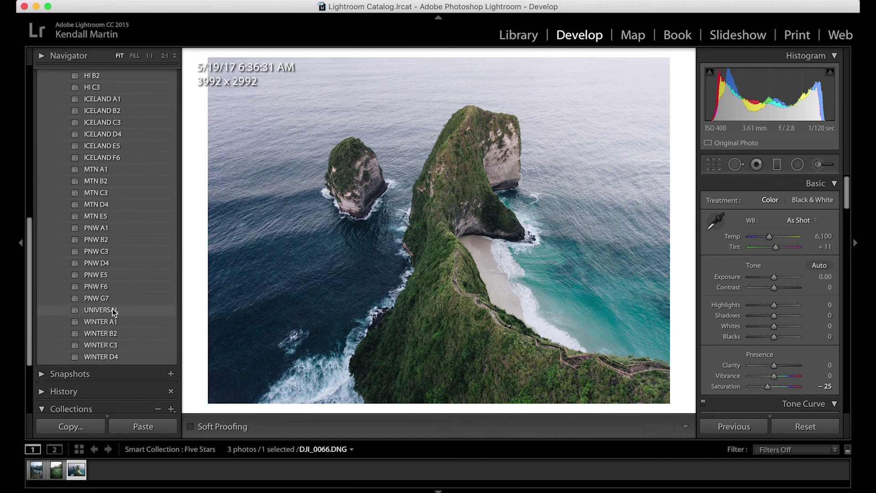
{"action": "scroll", "coordinate": [141, 198], "scroll_direction": "up", "scroll_amount": 5}
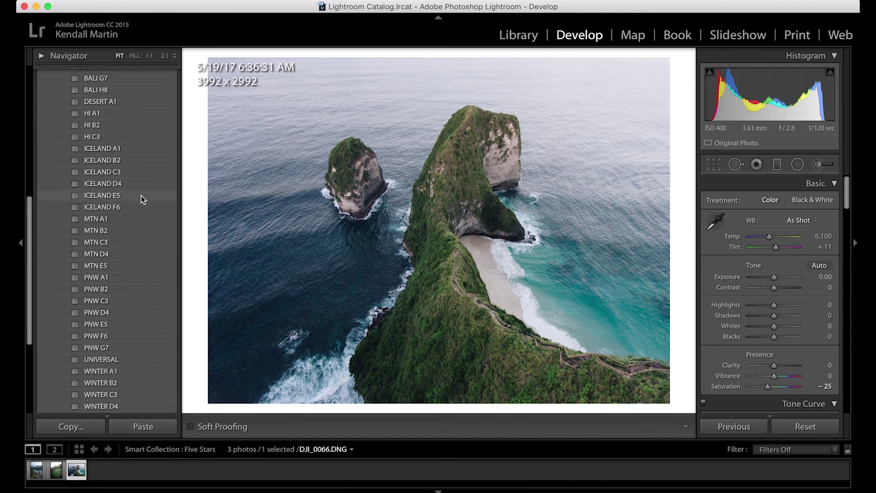
{"action": "scroll", "coordinate": [155, 228], "scroll_direction": "up", "scroll_amount": 2}
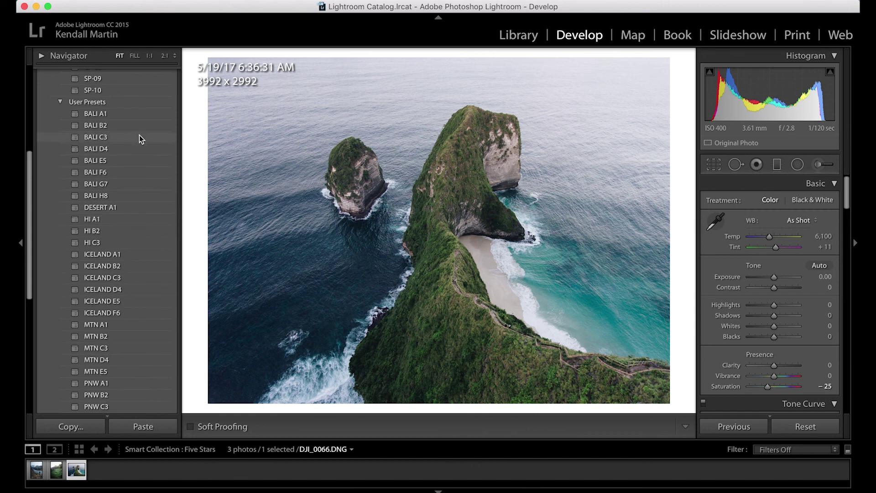
{"action": "scroll", "coordinate": [142, 176], "scroll_direction": "down", "scroll_amount": 5}
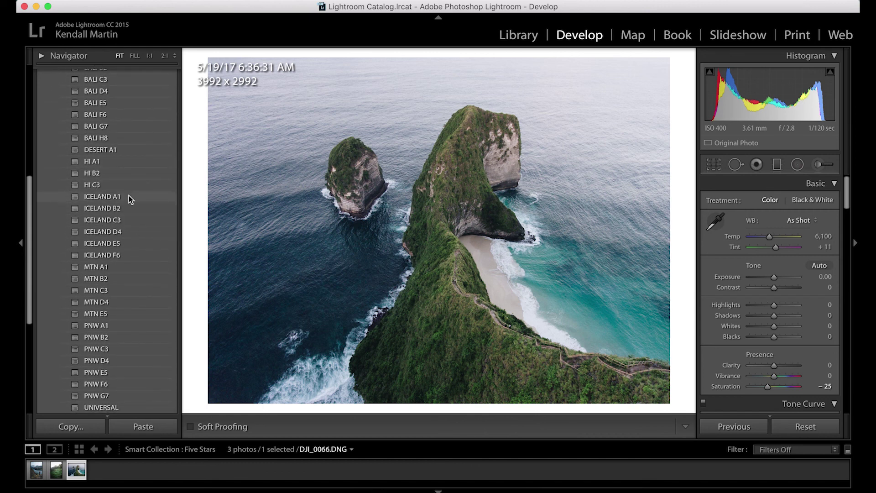
{"action": "scroll", "coordinate": [117, 259], "scroll_direction": "down", "scroll_amount": 7}
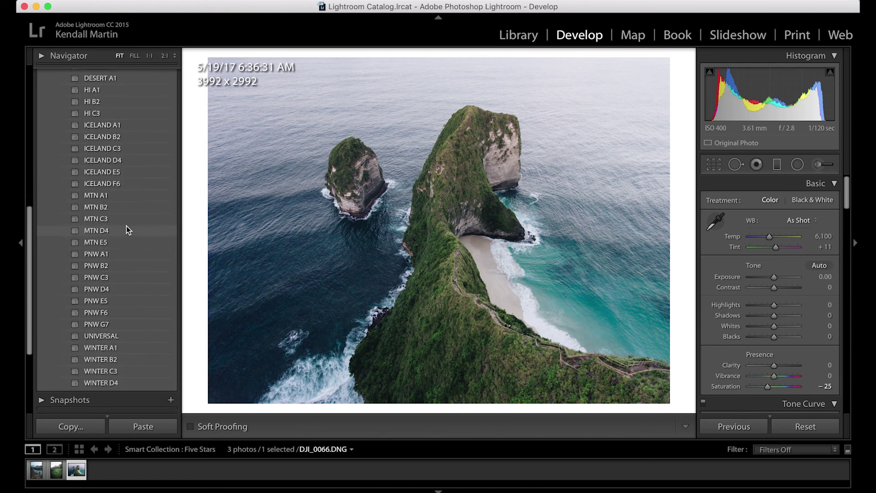